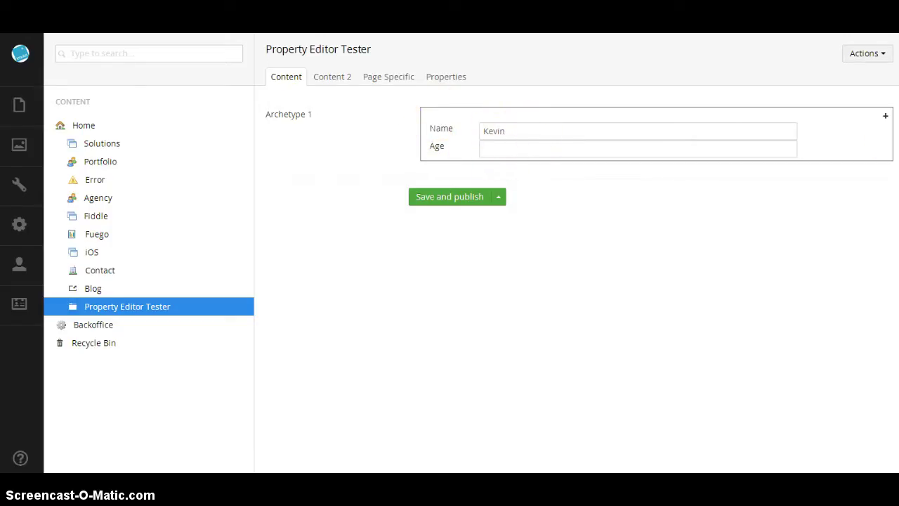
Add a second fieldset to Archetype 1, move it above the filled one, and remove the filled fieldset.
{"action": "left_click", "coordinate": [886, 117]}
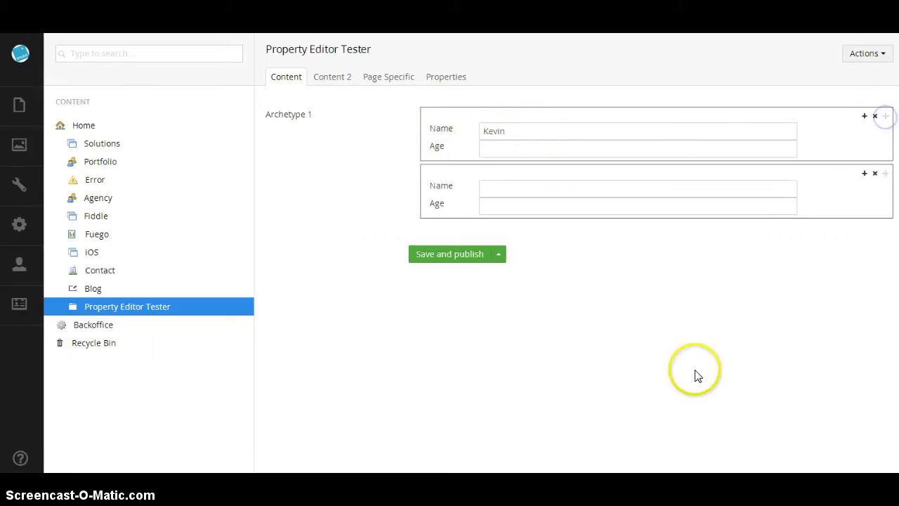
{"action": "left_click_drag", "start_coordinate": [886, 177], "coordinate": [869, 94]}
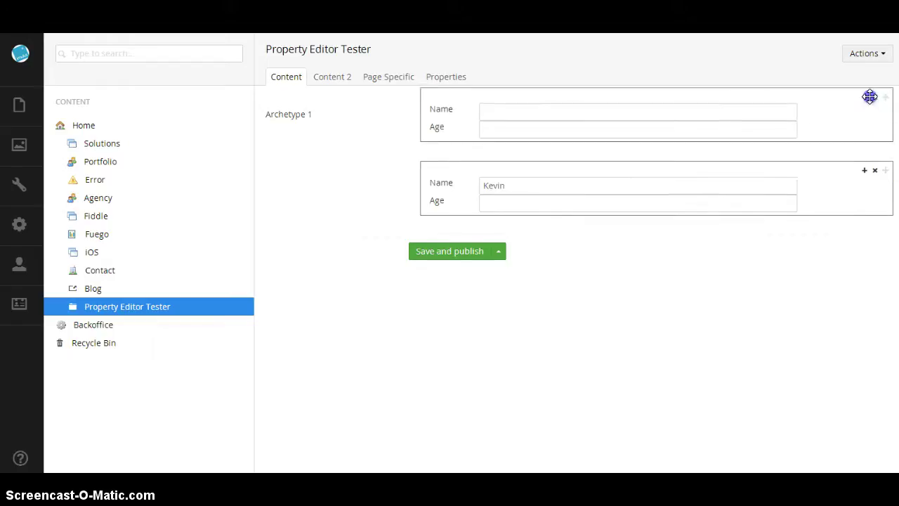
{"action": "left_click", "coordinate": [873, 172]}
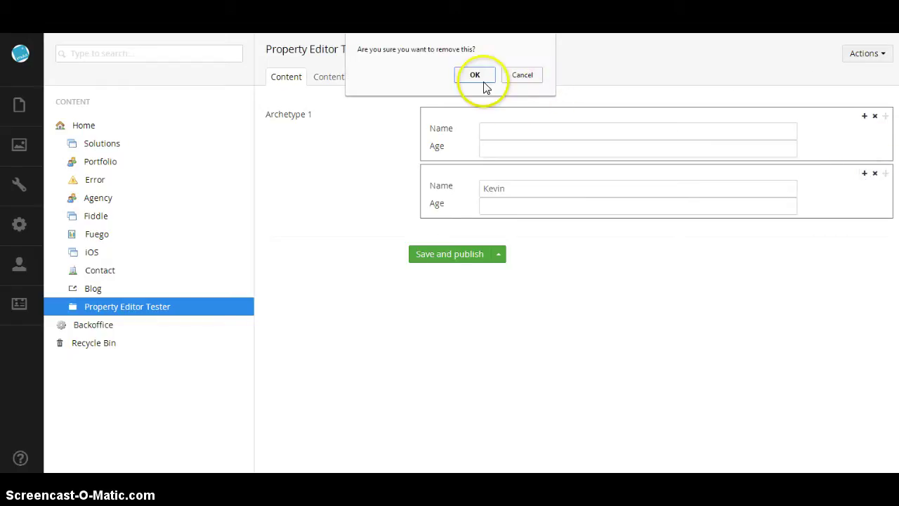
{"action": "left_click", "coordinate": [477, 77]}
Enter a person's first name in the remaining fieldset's Name field and save and publish the page.
{"action": "left_click", "coordinate": [513, 136]}
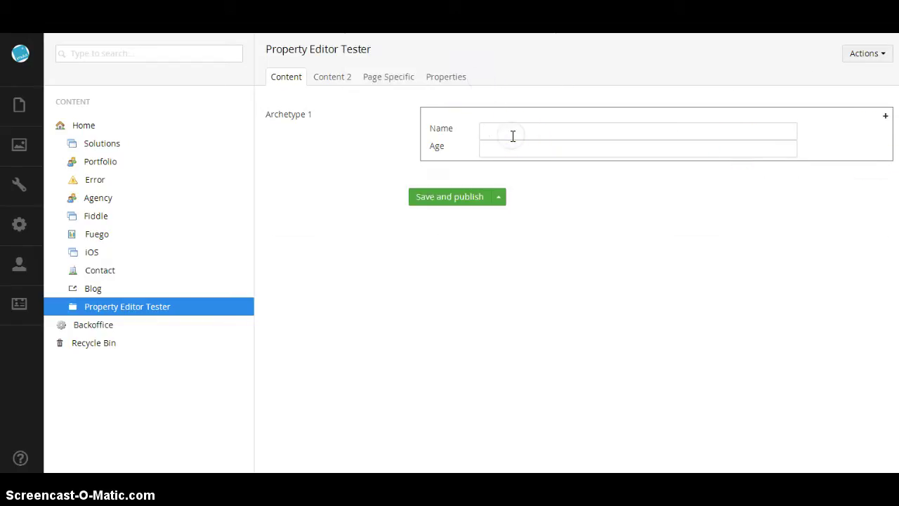
{"action": "left_click", "coordinate": [464, 200]}
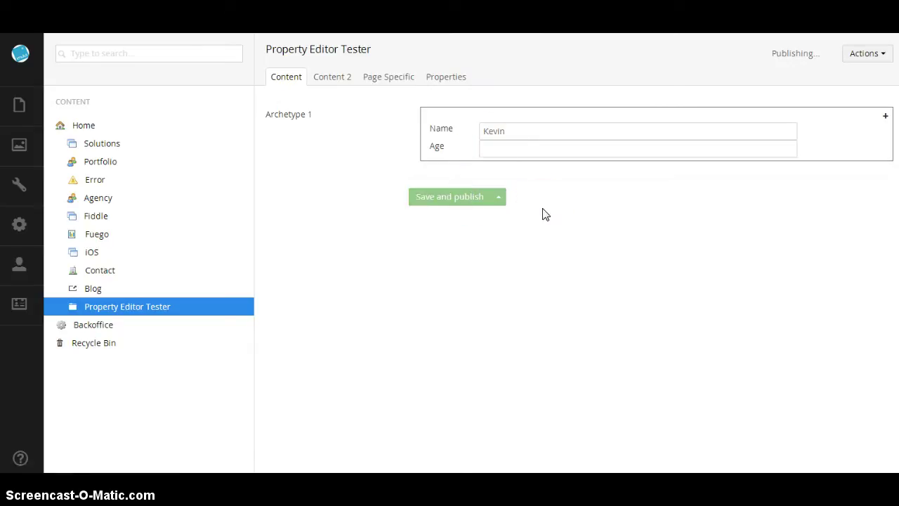
Add "IsRequired: true" to the Name property's config in the Empty Fieldset Model of the Archetype 1 data type.
{"action": "left_click", "coordinate": [374, 185]}
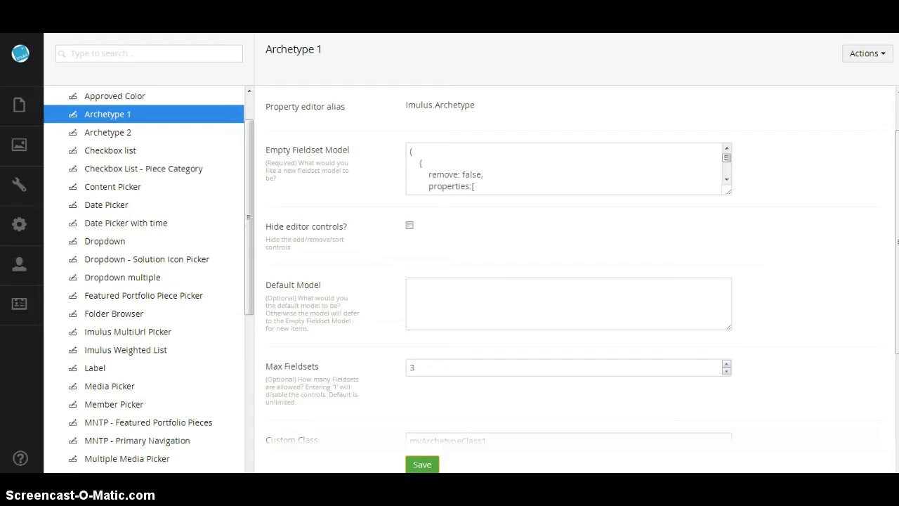
{"action": "left_click", "coordinate": [730, 285]}
{"action": "left_click_drag", "start_coordinate": [731, 284], "coordinate": [749, 423]}
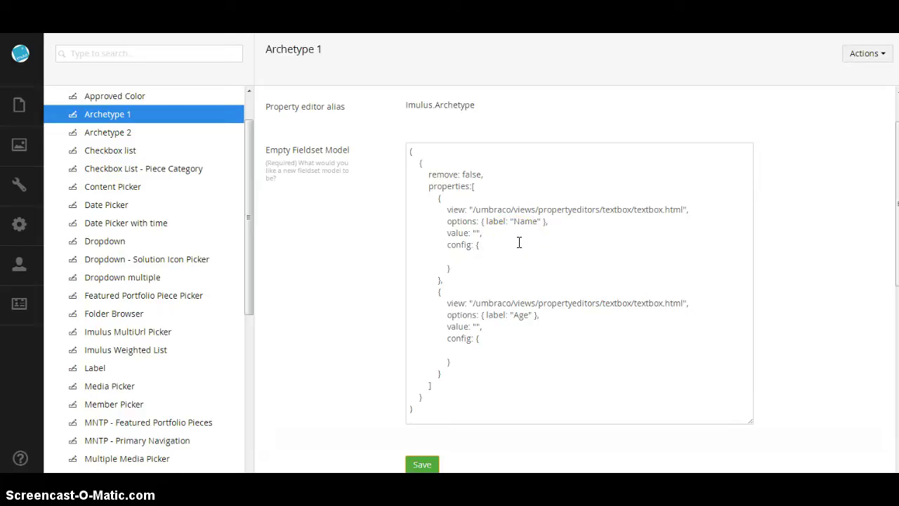
{"action": "left_click", "coordinate": [487, 256]}
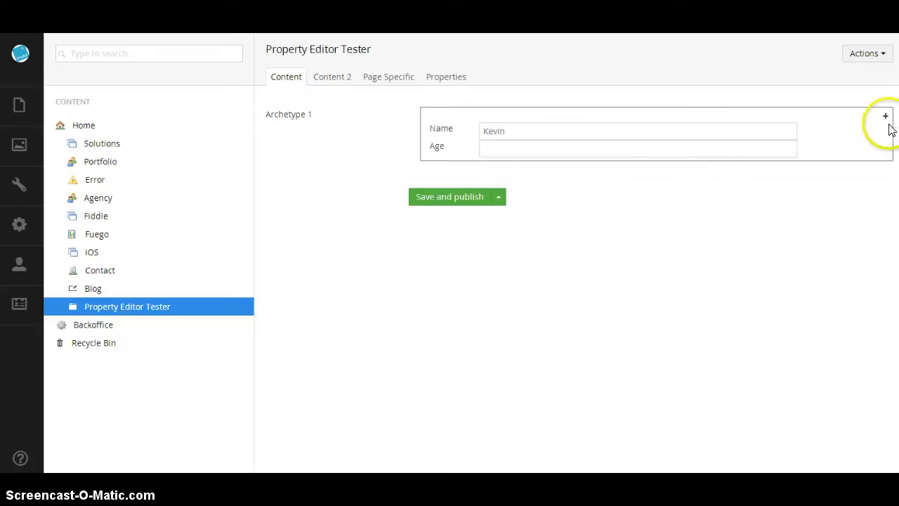
{"action": "left_click", "coordinate": [885, 117]}
{"action": "left_click", "coordinate": [467, 252]}
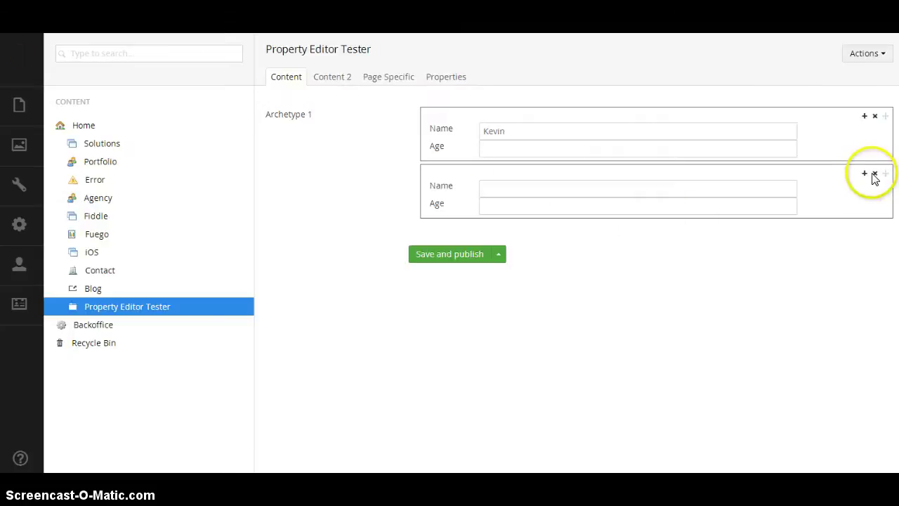
{"action": "left_click", "coordinate": [875, 175]}
{"action": "left_click", "coordinate": [474, 75]}
Add a second fieldset, try publishing it with a blank Name, and publish it with a person's first name entered.
{"action": "left_click", "coordinate": [883, 117]}
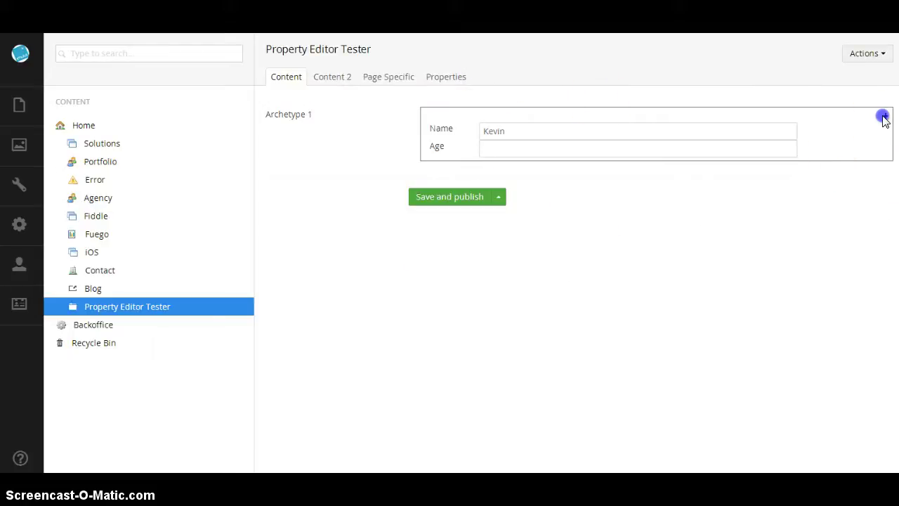
{"action": "left_click", "coordinate": [441, 255]}
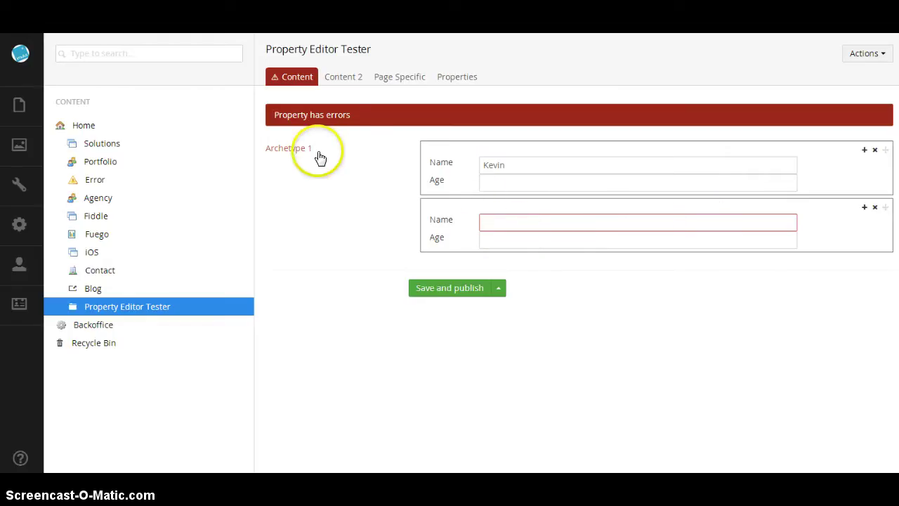
{"action": "left_click", "coordinate": [497, 218]}
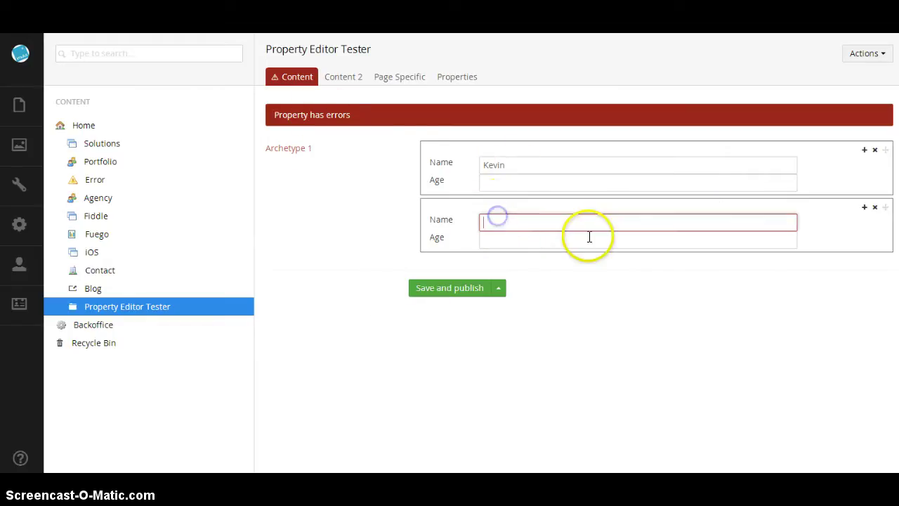
{"action": "type", "text": "Tom"}
{"action": "left_click", "coordinate": [463, 254]}
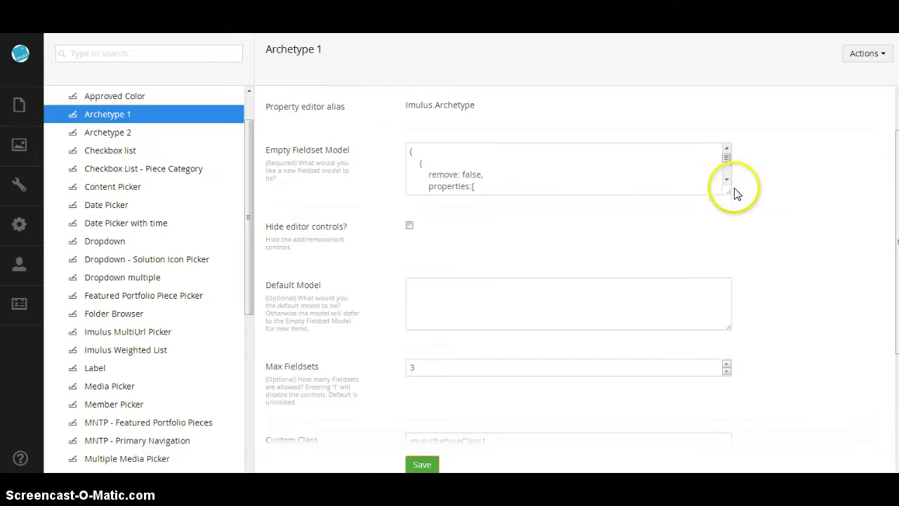
Review the Archetype 1 data type's fieldset model and Max Fieldsets setting, and remove the page's blank third fieldset.
{"action": "left_click_drag", "start_coordinate": [731, 192], "coordinate": [764, 416]}
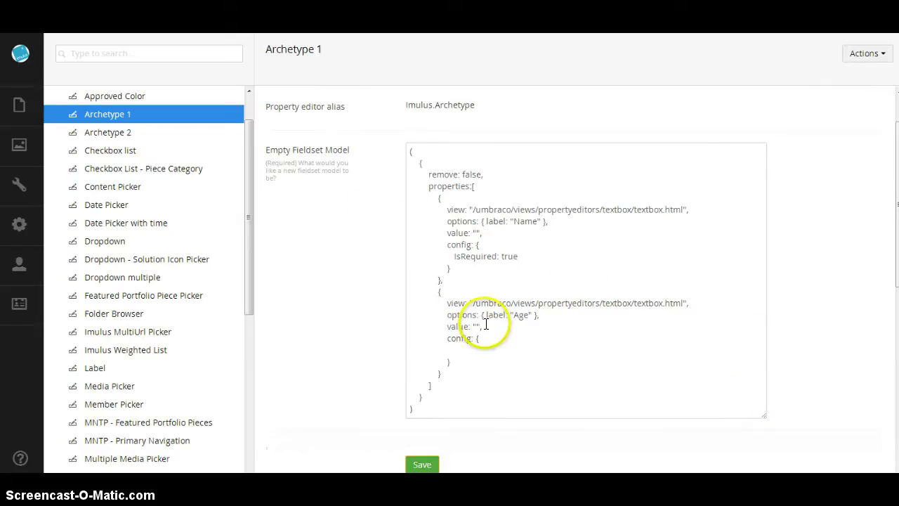
{"action": "scroll", "coordinate": [361, 344], "scroll_direction": "down", "scroll_amount": 4}
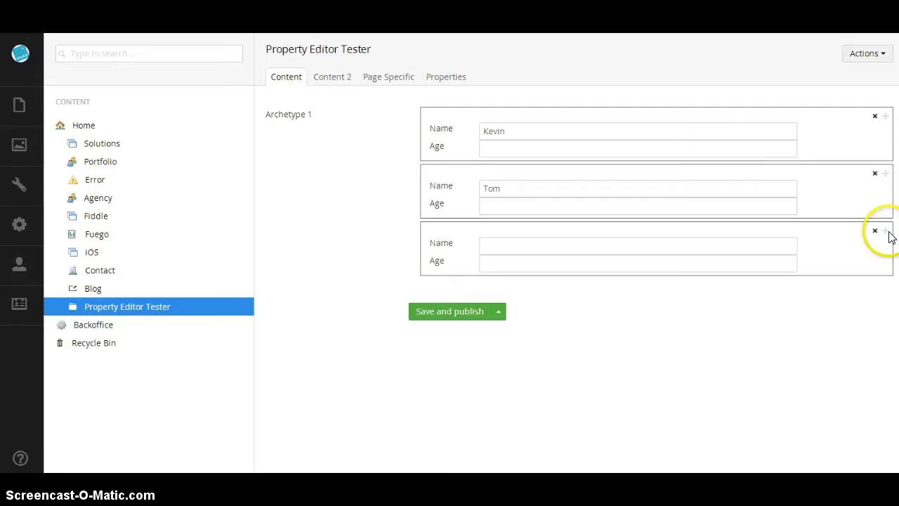
{"action": "left_click", "coordinate": [875, 230]}
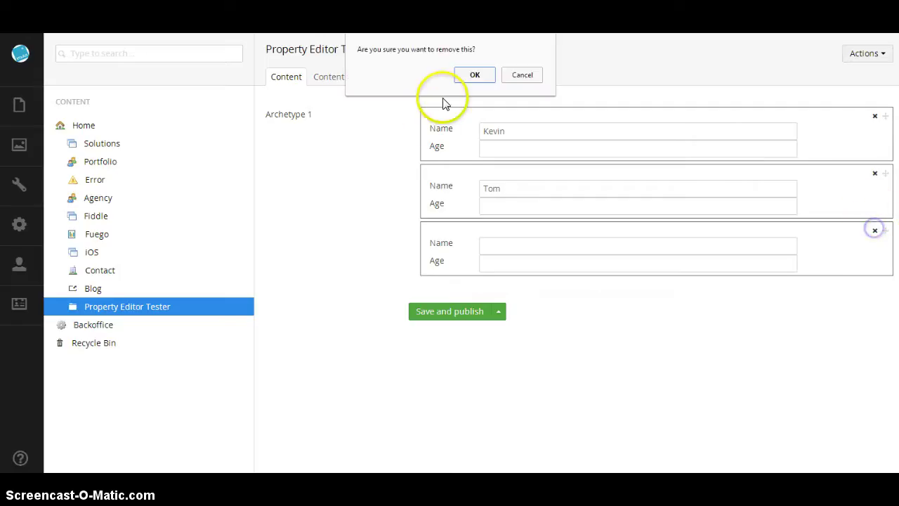
{"action": "left_click", "coordinate": [482, 75]}
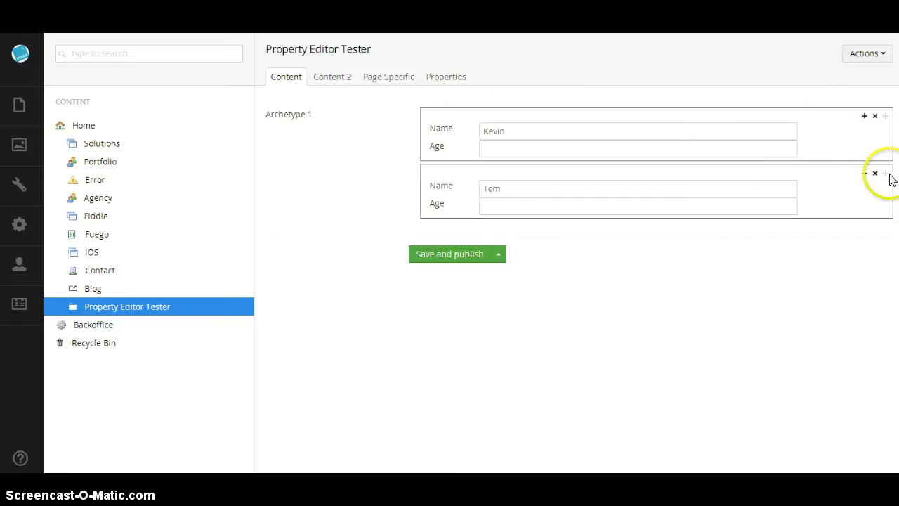
{"action": "mouse_move", "coordinate": [886, 175]}
{"action": "left_mouse_down"}
{"action": "mouse_move", "coordinate": [879, 157]}
{"action": "mouse_move", "coordinate": [879, 173]}
{"action": "left_mouse_up"}
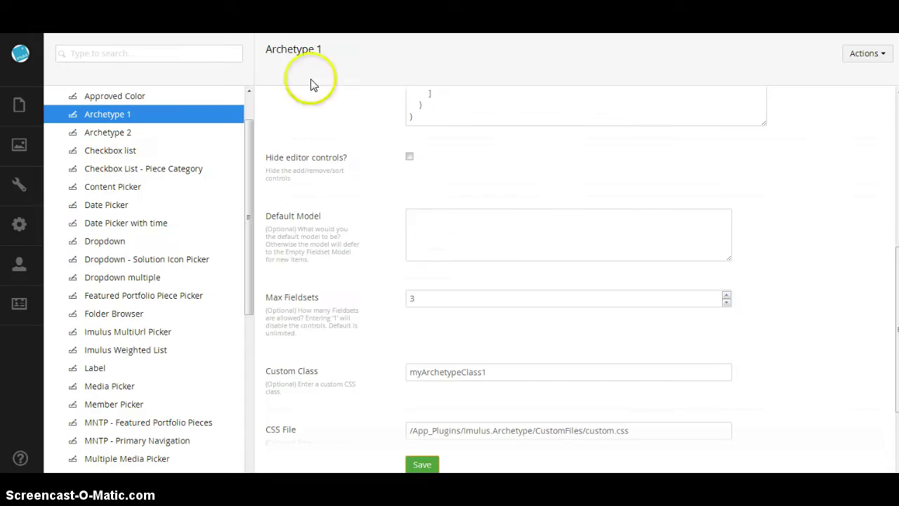
Enable the Hide editor controls option for the Archetype 1 data type and save it.
{"action": "scroll", "coordinate": [406, 263], "scroll_direction": "up", "scroll_amount": 2}
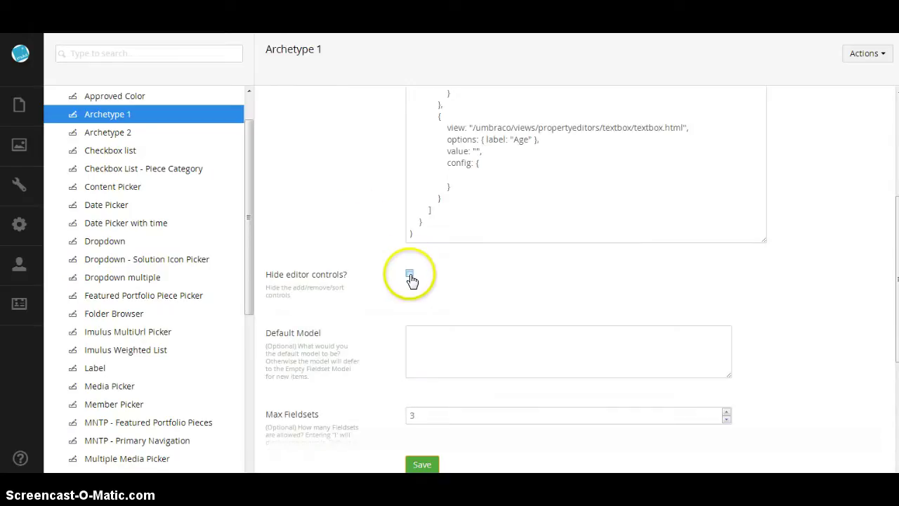
{"action": "left_click", "coordinate": [410, 274]}
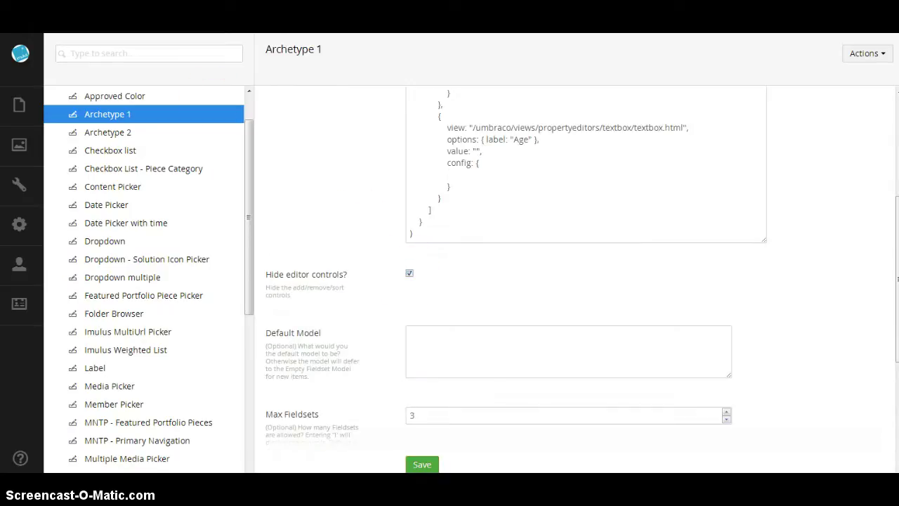
{"action": "left_click", "coordinate": [428, 463]}
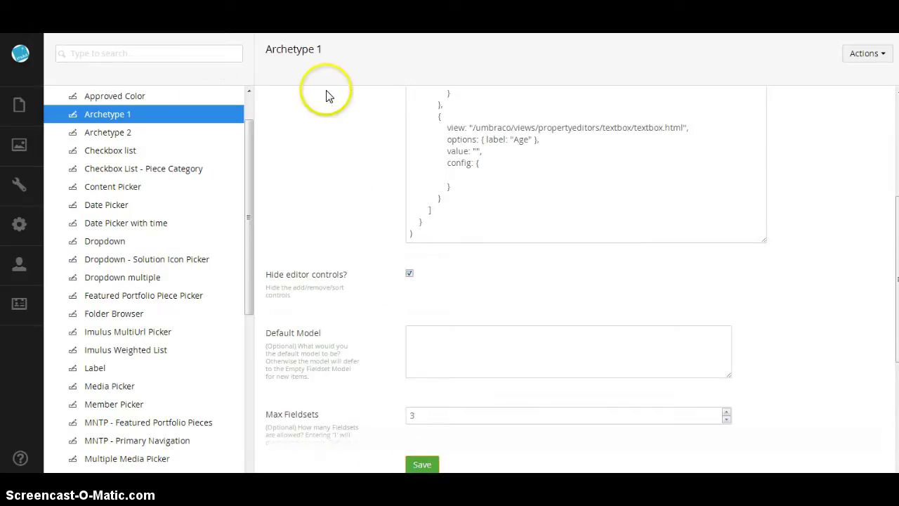
Disable the Hide editor controls option of the Archetype 1 data type.
{"action": "scroll", "coordinate": [391, 146], "scroll_direction": "down", "scroll_amount": 3}
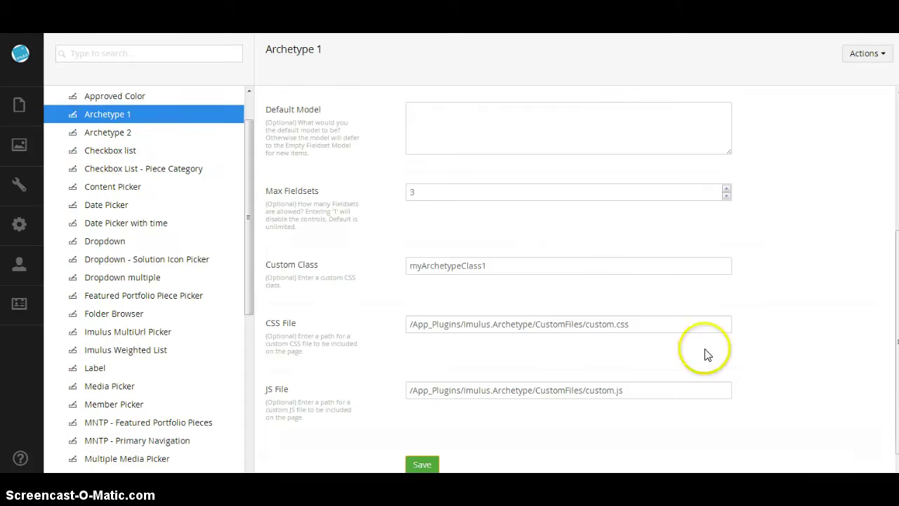
{"action": "scroll", "coordinate": [376, 369], "scroll_direction": "up", "scroll_amount": 3}
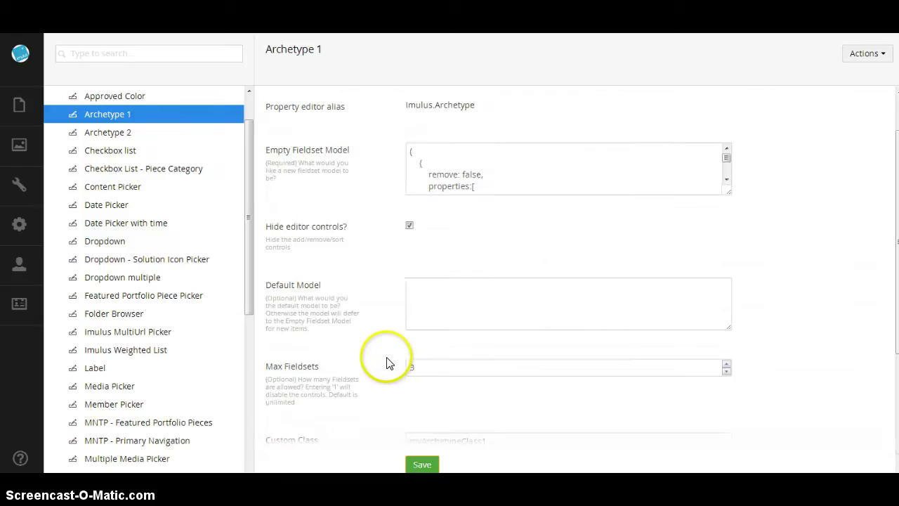
{"action": "left_click", "coordinate": [410, 228]}
Examine the Custom Class, CSS File, JS File and Developer Mode settings of the Archetype 1 data type.
{"action": "scroll", "coordinate": [388, 341], "scroll_direction": "down", "scroll_amount": 2}
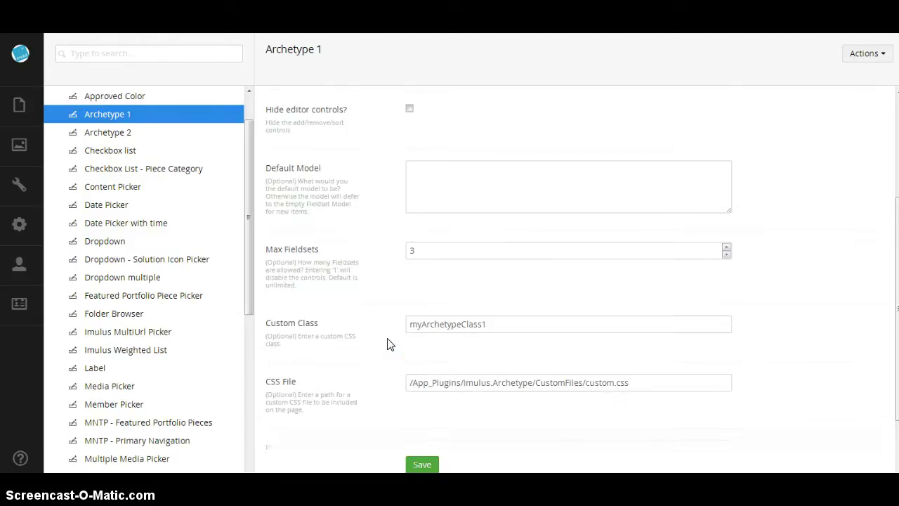
{"action": "scroll", "coordinate": [388, 341], "scroll_direction": "down", "scroll_amount": 1}
{"action": "left_click", "coordinate": [438, 264]}
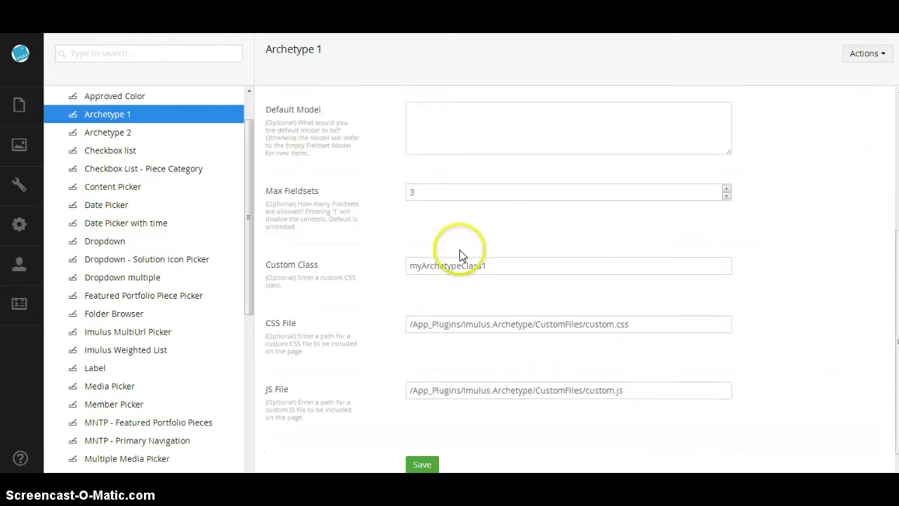
{"action": "left_click", "coordinate": [432, 273]}
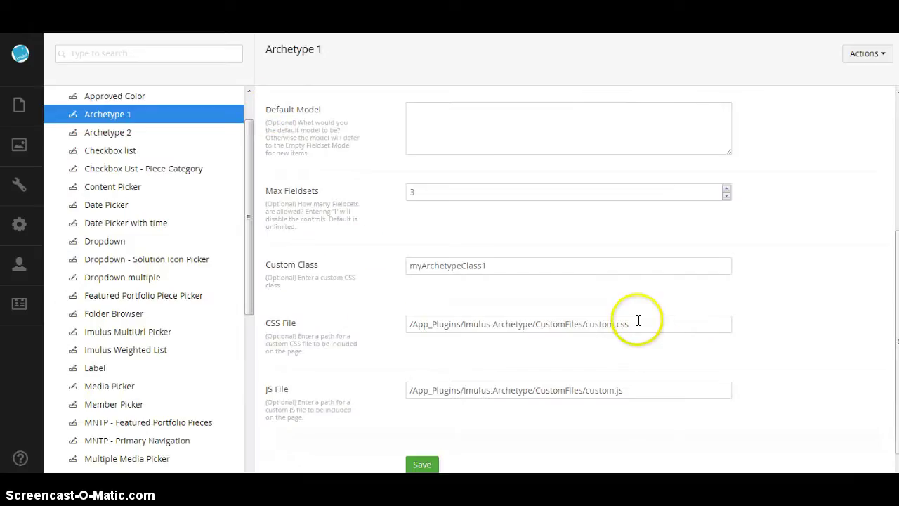
{"action": "left_click_drag", "start_coordinate": [637, 324], "coordinate": [526, 326]}
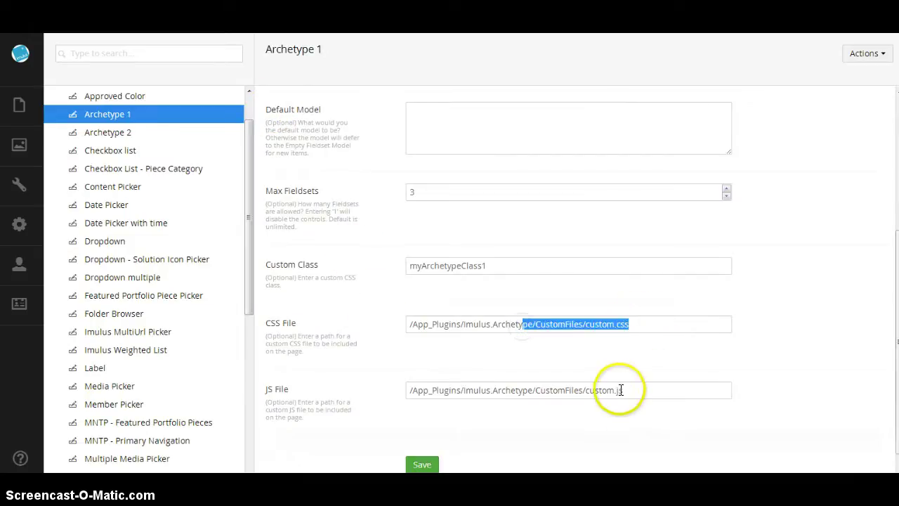
{"action": "left_click_drag", "start_coordinate": [622, 390], "coordinate": [518, 388]}
{"action": "scroll", "coordinate": [353, 374], "scroll_direction": "down", "scroll_amount": 1}
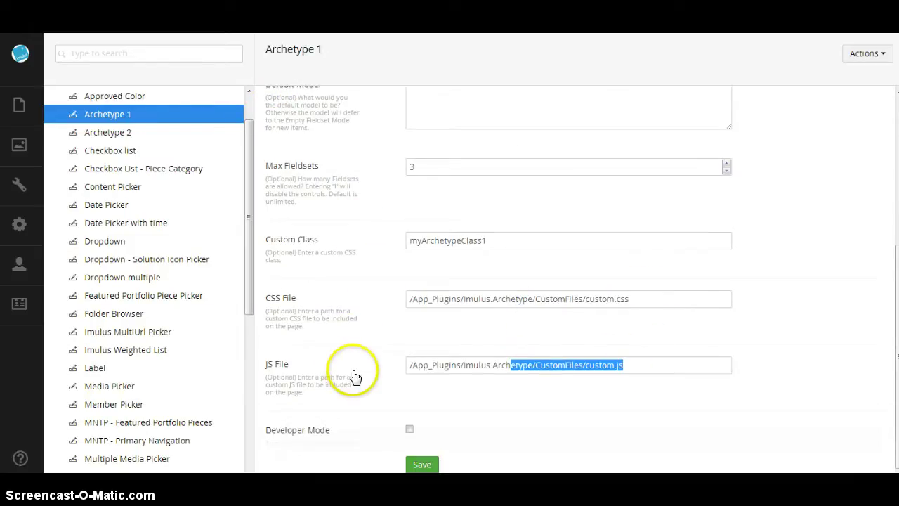
Change the property labels in the Empty Fieldset Model to "Name2" and "Age2", and save the data type.
{"action": "scroll", "coordinate": [370, 370], "scroll_direction": "up", "scroll_amount": 4}
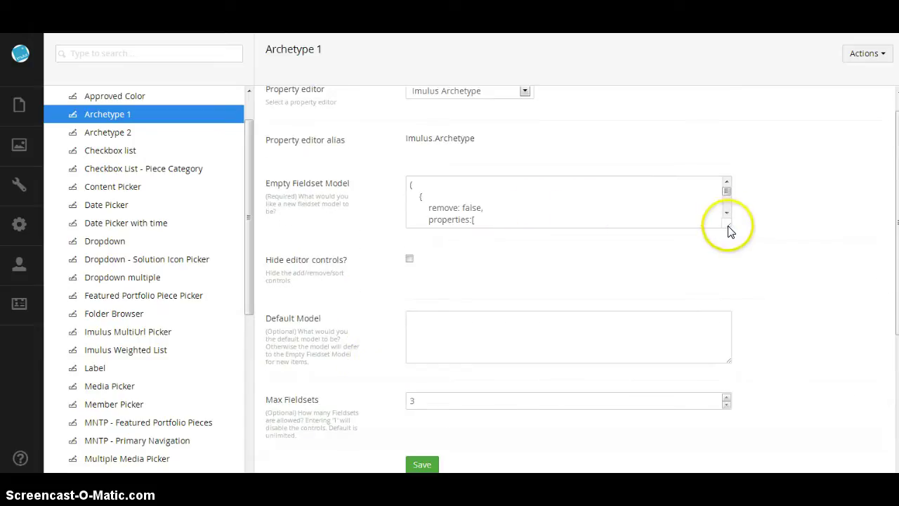
{"action": "left_click_drag", "start_coordinate": [729, 225], "coordinate": [754, 408]}
{"action": "scroll", "coordinate": [623, 331], "scroll_direction": "down", "scroll_amount": 2}
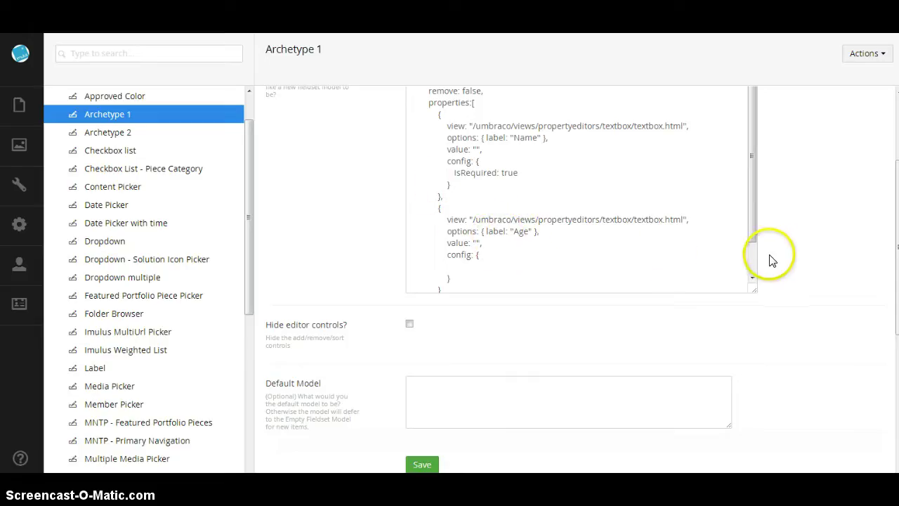
{"action": "scroll", "coordinate": [773, 258], "scroll_direction": "up", "scroll_amount": 1}
{"action": "left_click_drag", "start_coordinate": [754, 349], "coordinate": [765, 403]}
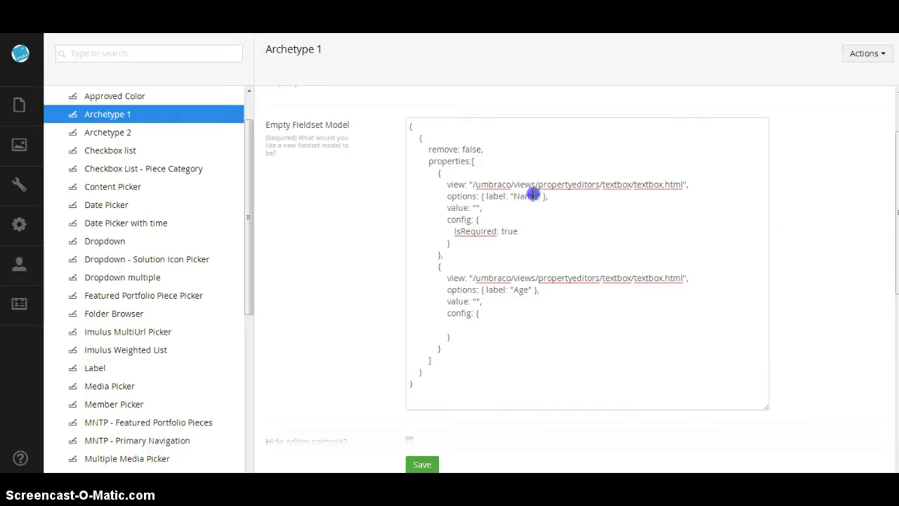
{"action": "type", "text": "2"}
{"action": "left_click", "coordinate": [531, 290]}
{"action": "type", "text": "2"}
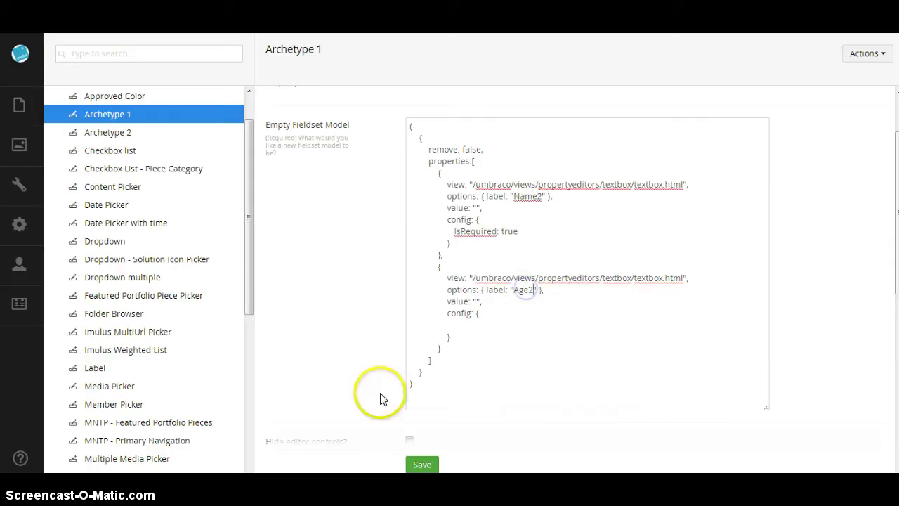
{"action": "left_click", "coordinate": [425, 465]}
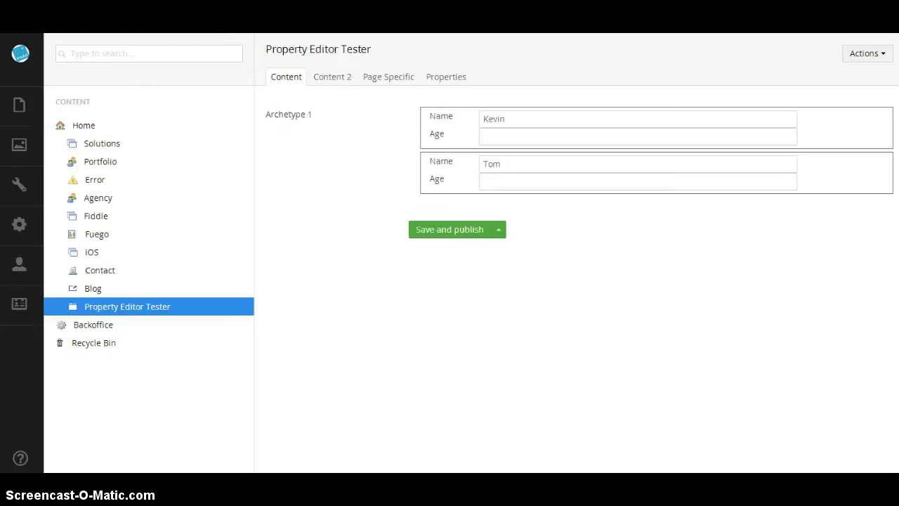
Reload the Property Editor Tester page and check the labels of its existing Archetype 1 fieldsets.
{"action": "key", "text": "F5"}
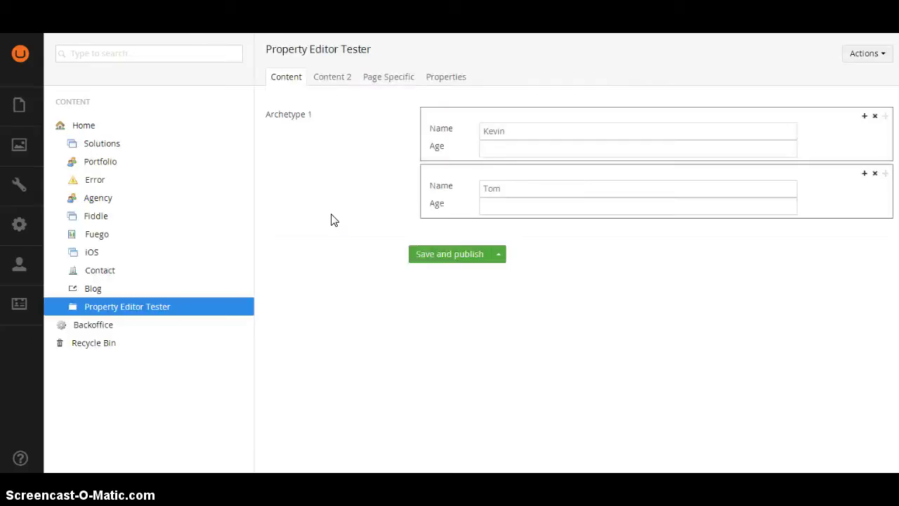
{"action": "left_click", "coordinate": [452, 211]}
{"action": "left_click", "coordinate": [843, 174]}
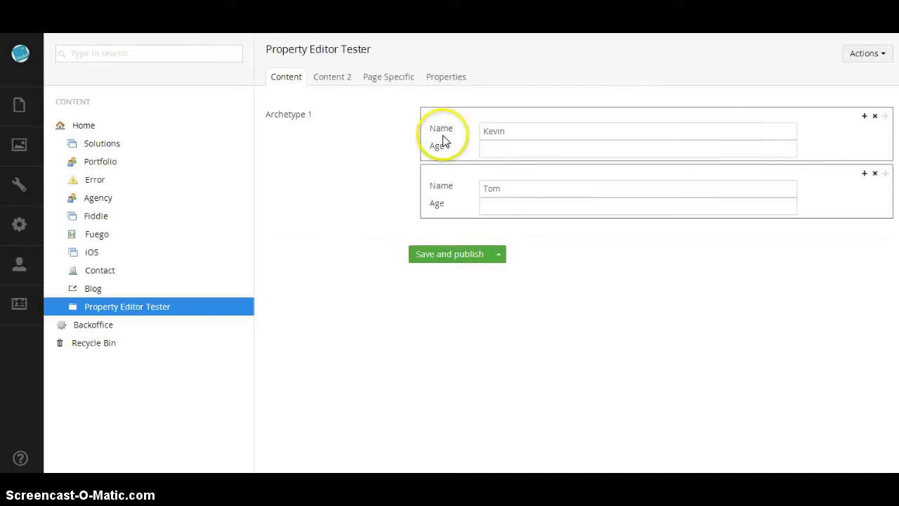
Add a fieldset after the second one on the Property Editor Tester page, remove the original second fieldset, and try adding another.
{"action": "left_click", "coordinate": [865, 174]}
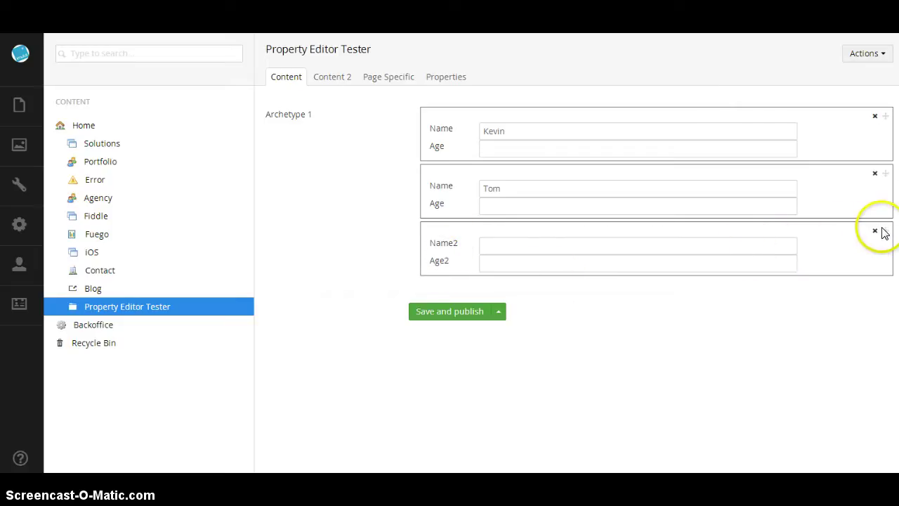
{"action": "left_click", "coordinate": [875, 174]}
{"action": "left_click", "coordinate": [479, 75]}
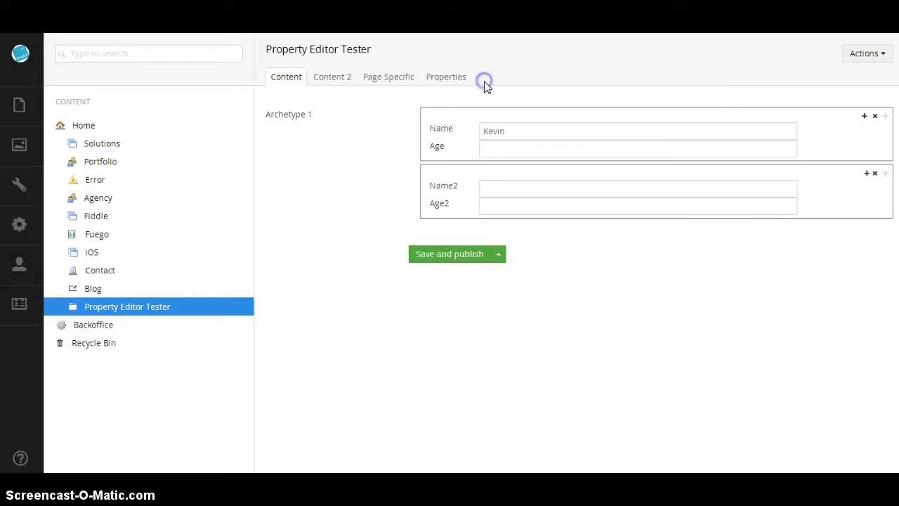
{"action": "left_click", "coordinate": [864, 173]}
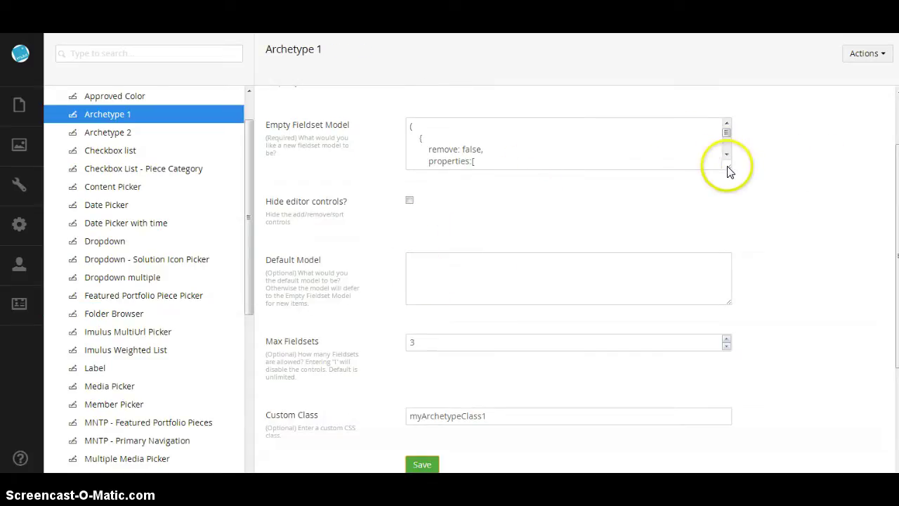
Duplicate the "Age2" property block at the end of the properties list in Archetype 1's Empty Fieldset Model.
{"action": "left_click_drag", "start_coordinate": [728, 172], "coordinate": [746, 372]}
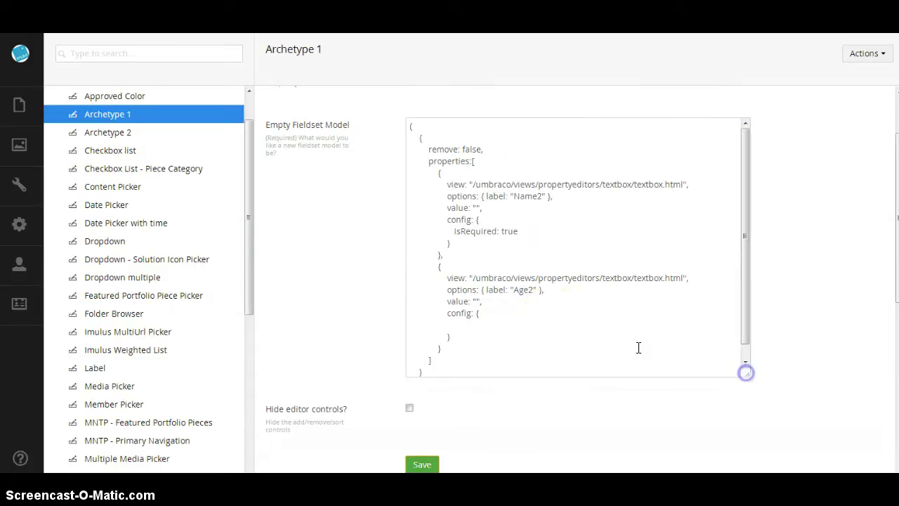
{"action": "left_click", "coordinate": [439, 256]}
{"action": "left_click_drag", "start_coordinate": [439, 256], "coordinate": [446, 342]}
{"action": "key", "text": "ctrl+c"}
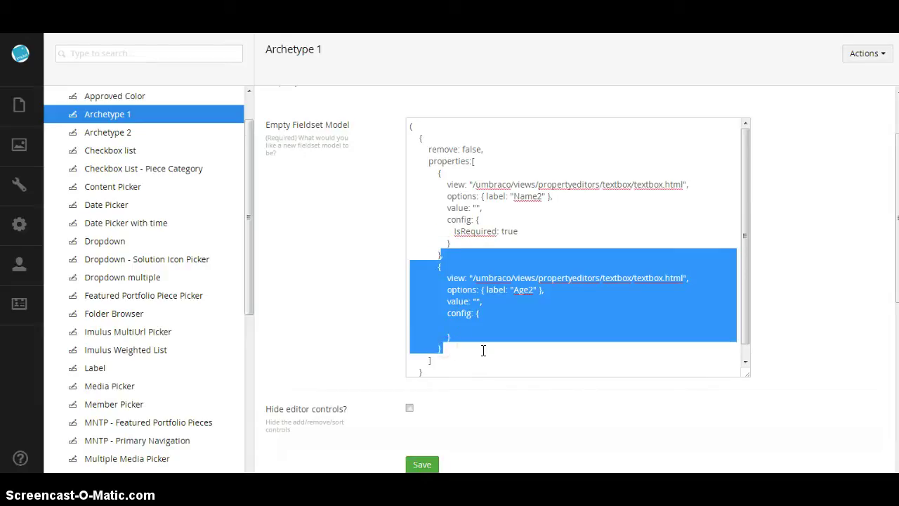
{"action": "left_click", "coordinate": [483, 351]}
{"action": "key", "text": "Return"}
{"action": "key", "text": "ctrl+v"}
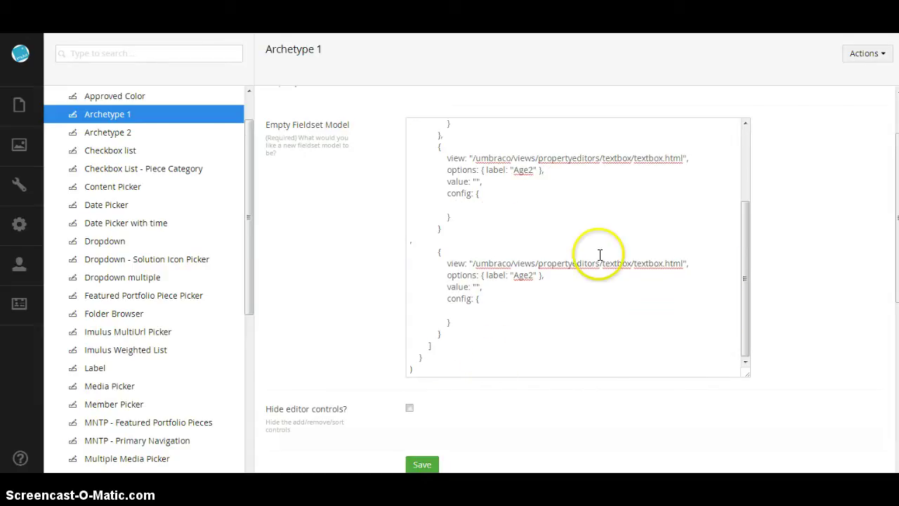
Change the label of the duplicated property block to "Age3".
{"action": "left_click", "coordinate": [529, 276]}
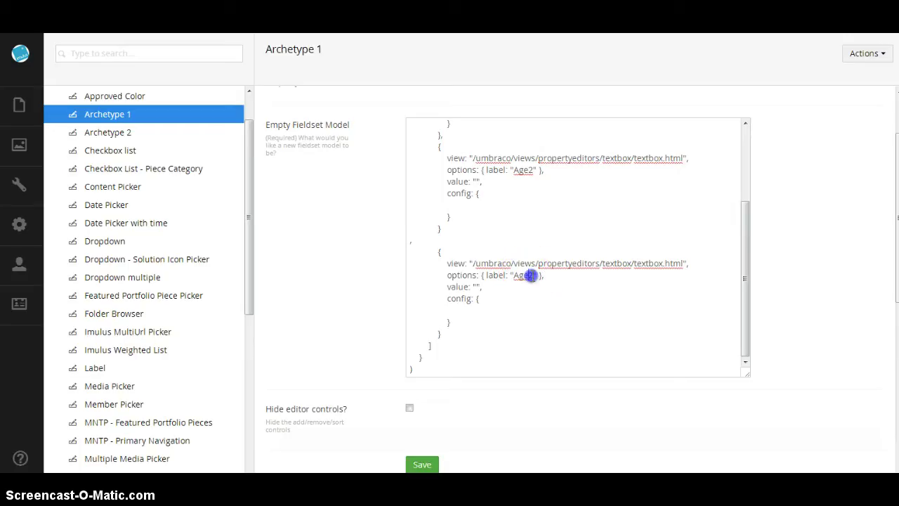
{"action": "key", "text": "BackSpace"}
{"action": "type", "text": "3"}
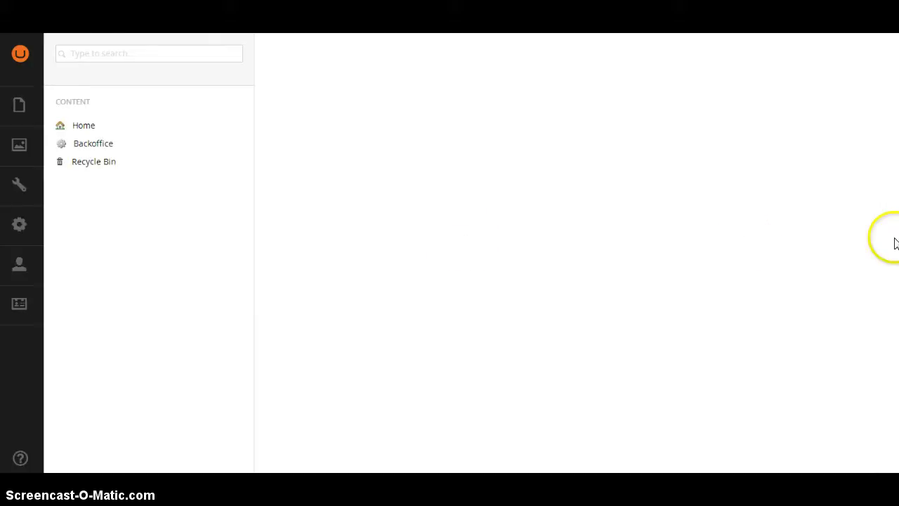
Add a fieldset after the second one on the reloaded Property Editor Tester page and remove the first fieldset.
{"action": "left_click", "coordinate": [865, 174]}
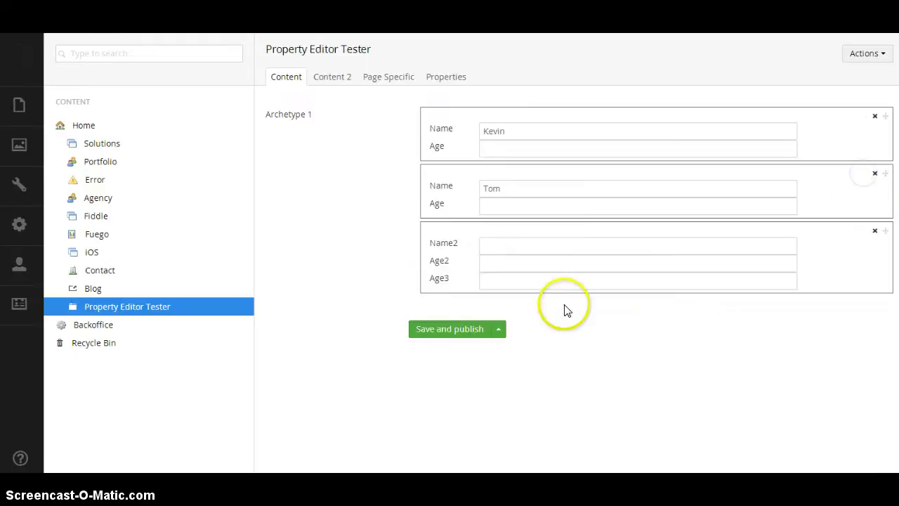
{"action": "left_click", "coordinate": [875, 117]}
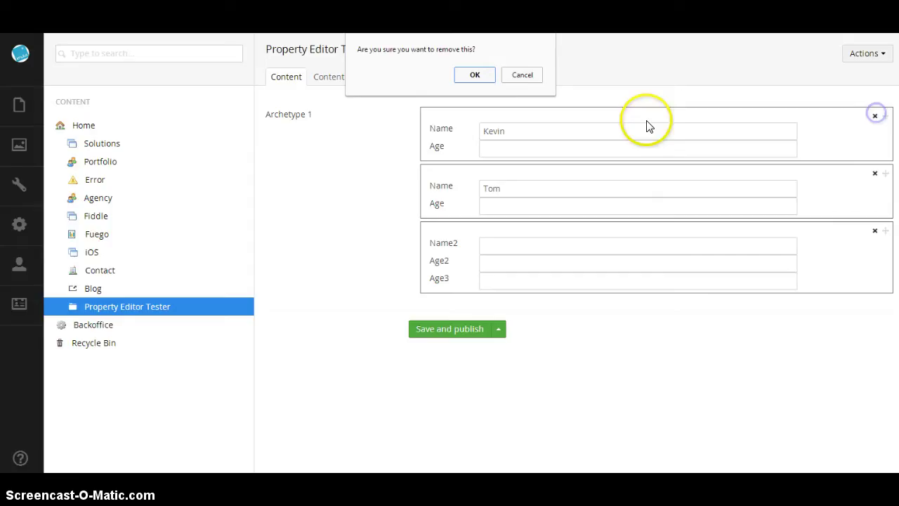
{"action": "left_click", "coordinate": [474, 75]}
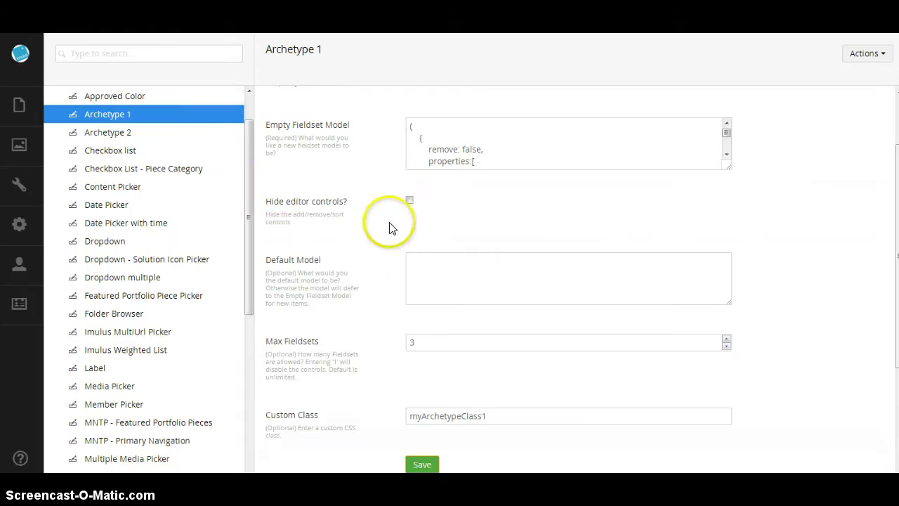
Enable Hide editor controls on the Archetype 1 data type and save, turn it off again, and save the data type.
{"action": "left_click", "coordinate": [409, 201]}
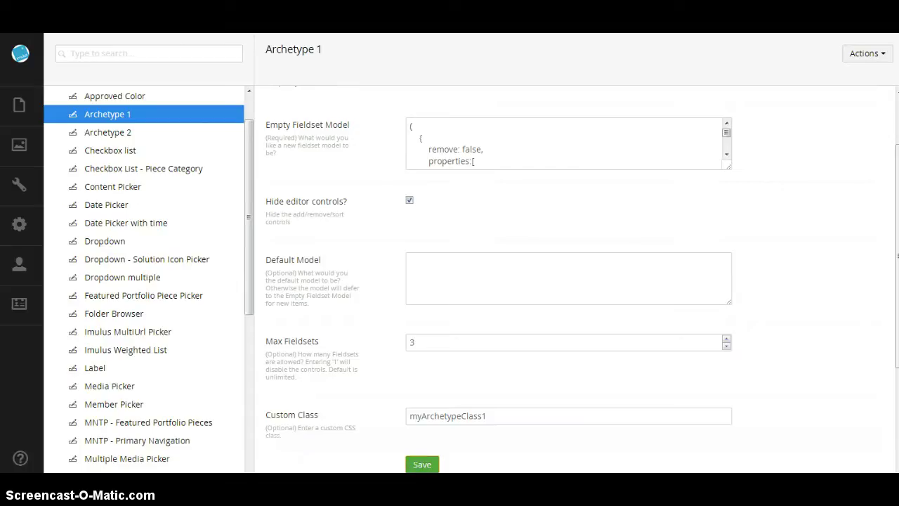
{"action": "key", "text": "ctrl+s"}
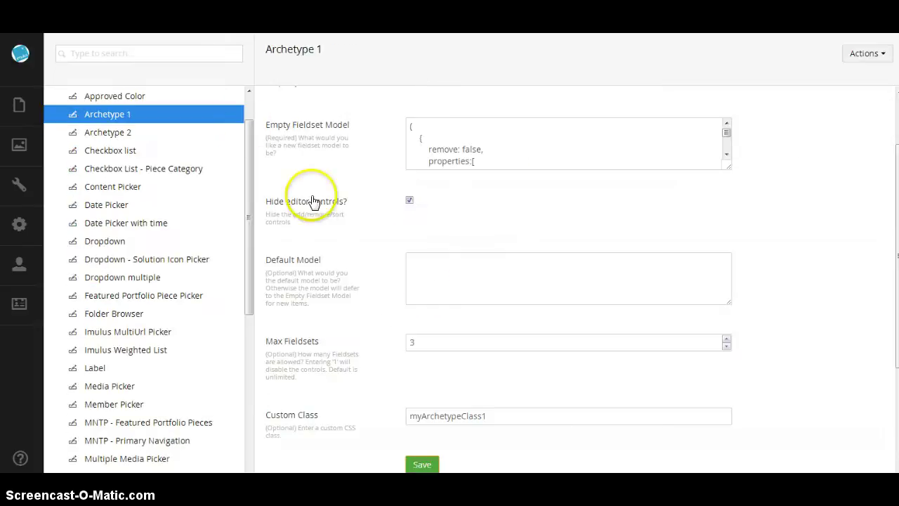
{"action": "left_click", "coordinate": [404, 200]}
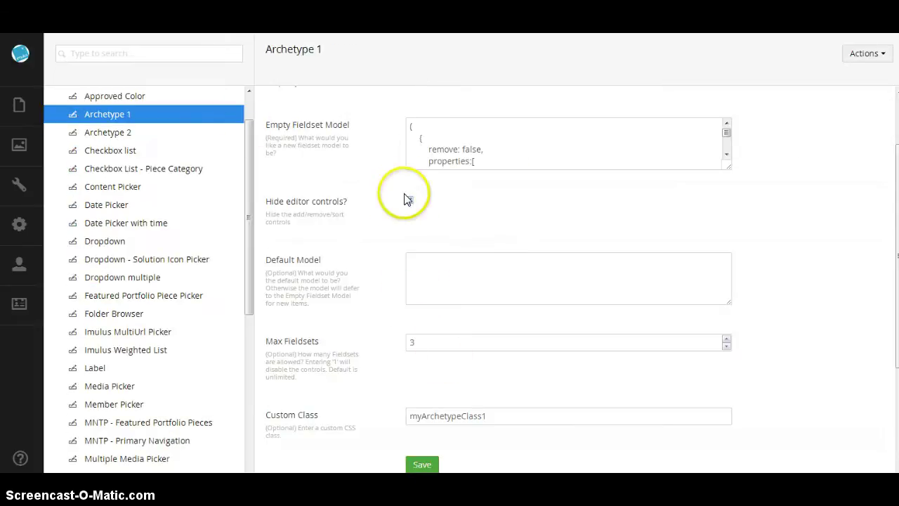
{"action": "left_click", "coordinate": [422, 464]}
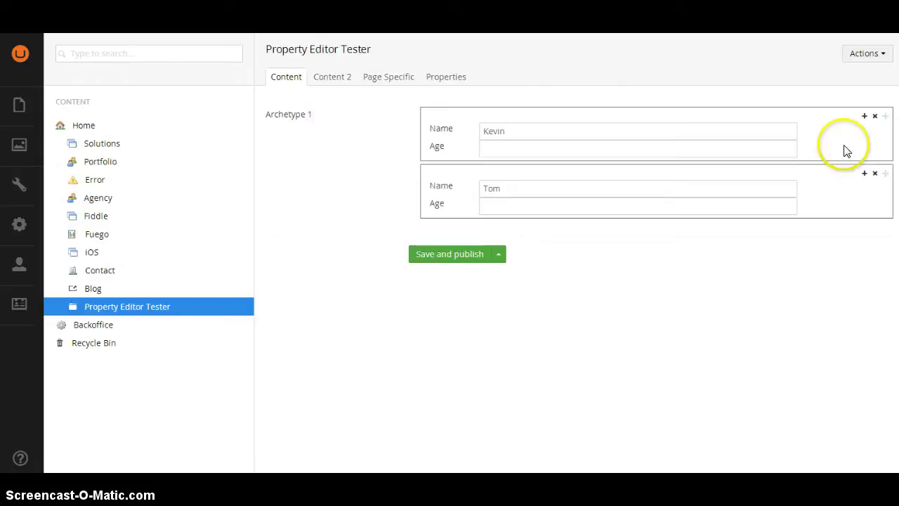
Add a fieldset to Archetype 1 on the Property Editor Tester page, remove the first fieldset, and try to publish with Name2 empty.
{"action": "left_click", "coordinate": [864, 173]}
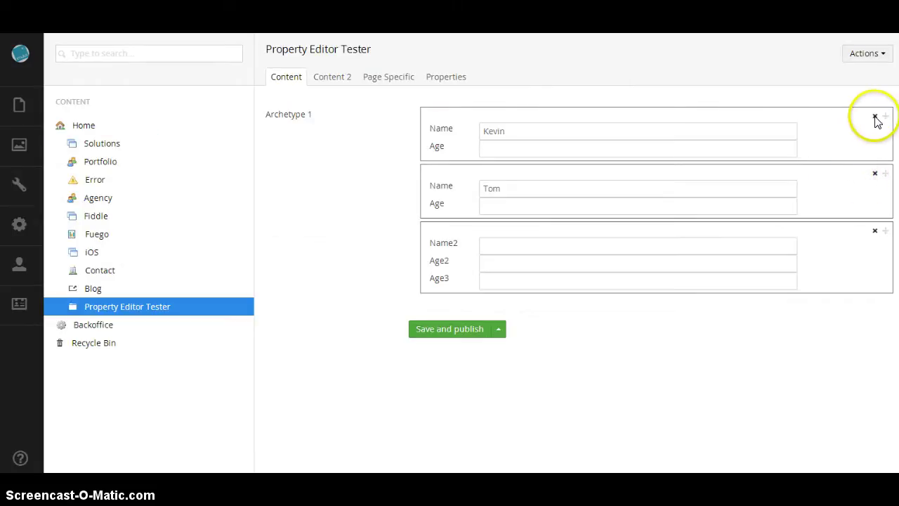
{"action": "left_click", "coordinate": [875, 115]}
{"action": "left_click", "coordinate": [470, 76]}
{"action": "left_click", "coordinate": [458, 271]}
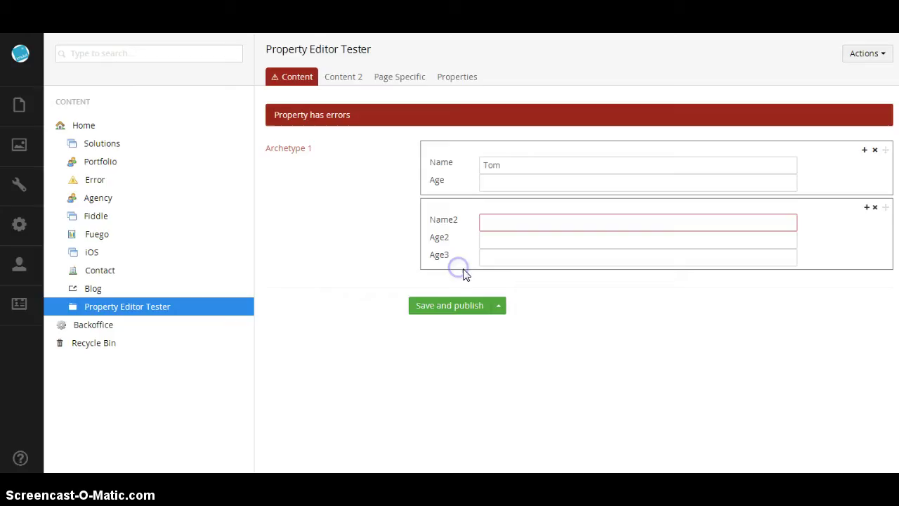
Fill in the required Name2 field with a first name, and save and publish the page.
{"action": "left_click", "coordinate": [538, 224]}
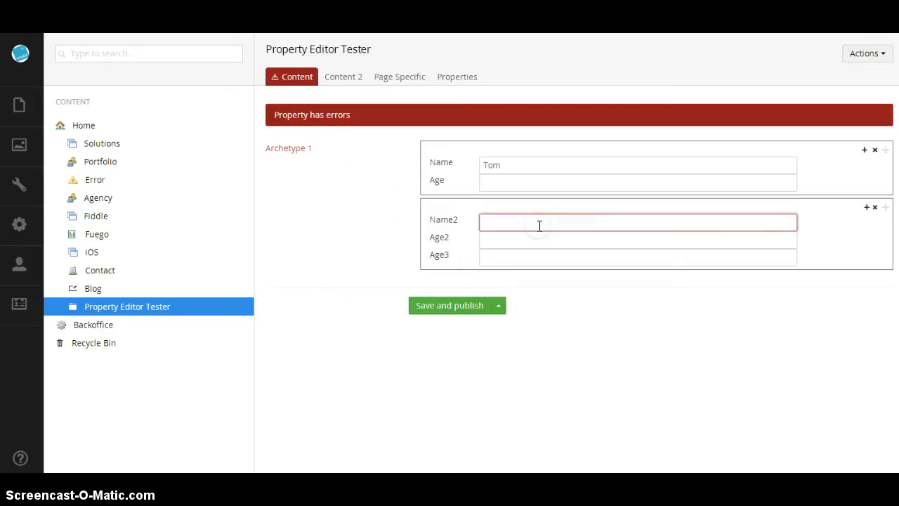
{"action": "type", "text": "Kevin"}
{"action": "left_click", "coordinate": [429, 273]}
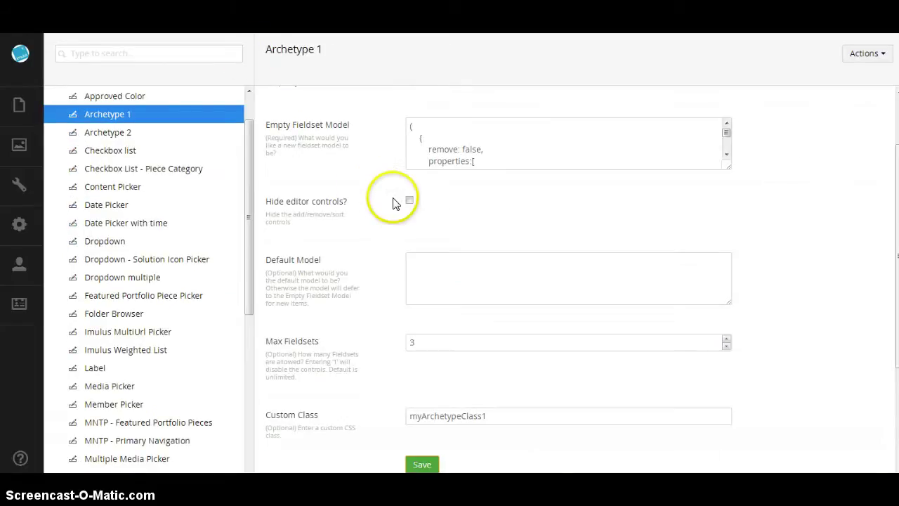
Enable the Hide editor controls option of the Archetype 1 data type and save it.
{"action": "left_click", "coordinate": [408, 200]}
{"action": "left_click", "coordinate": [429, 467]}
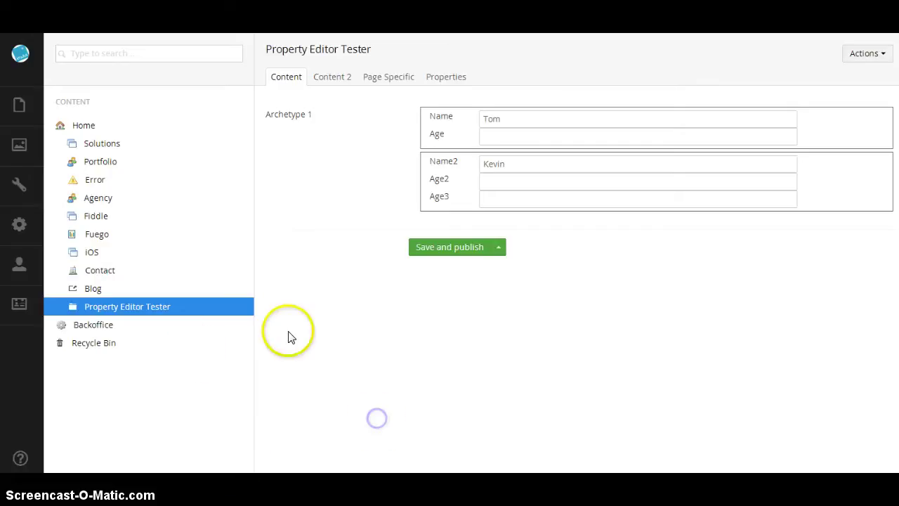
Switch to Windows Explorer and look inside the contentpicker folder under umbraco\Views\propertyeditors for its view file.
{"action": "mouse_move", "coordinate": [232, 502]}
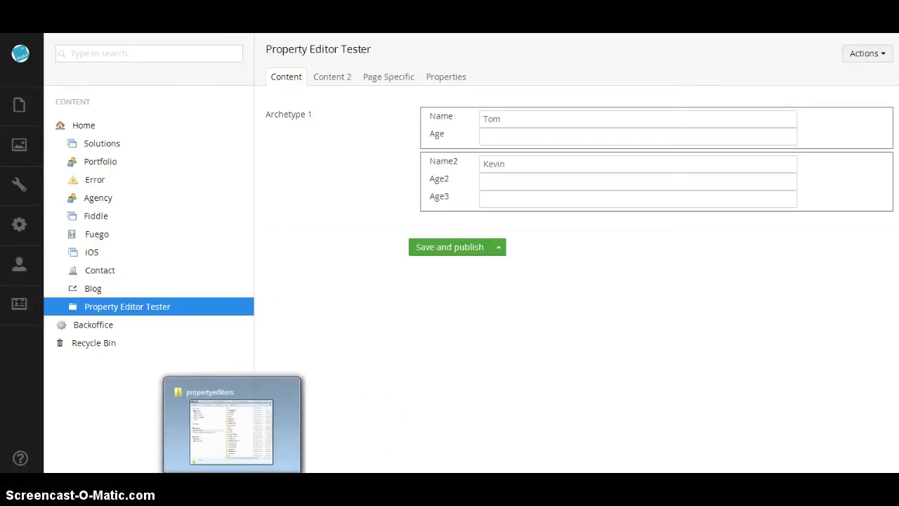
{"action": "left_click", "coordinate": [231, 394]}
{"action": "left_click_drag", "start_coordinate": [365, 34], "coordinate": [492, 93]}
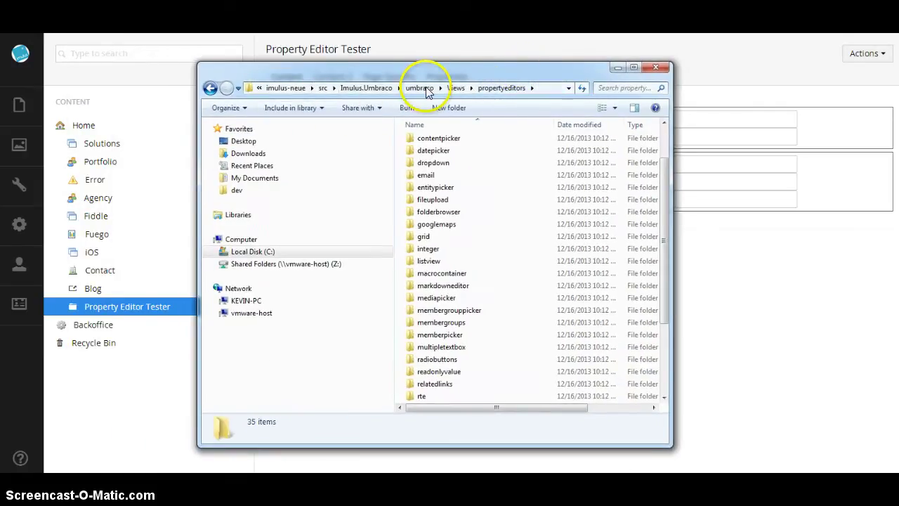
{"action": "double_click", "coordinate": [437, 139]}
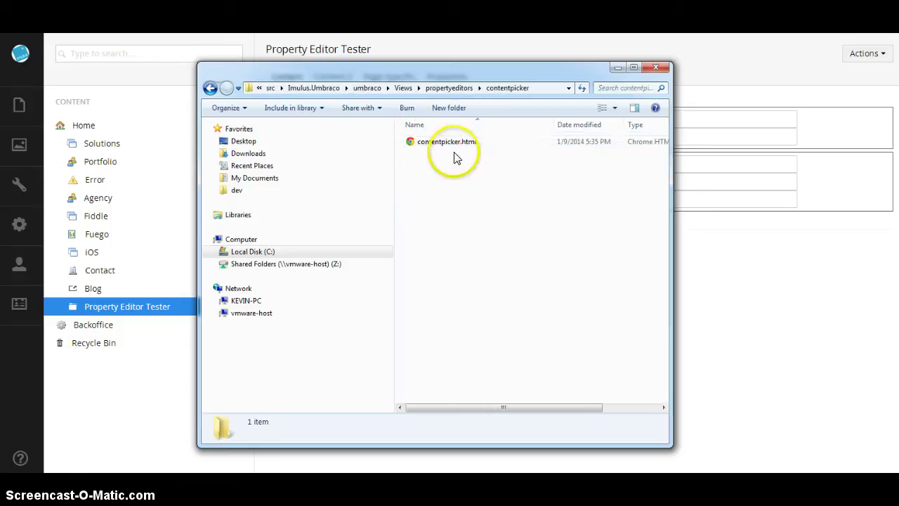
{"action": "left_click", "coordinate": [210, 88]}
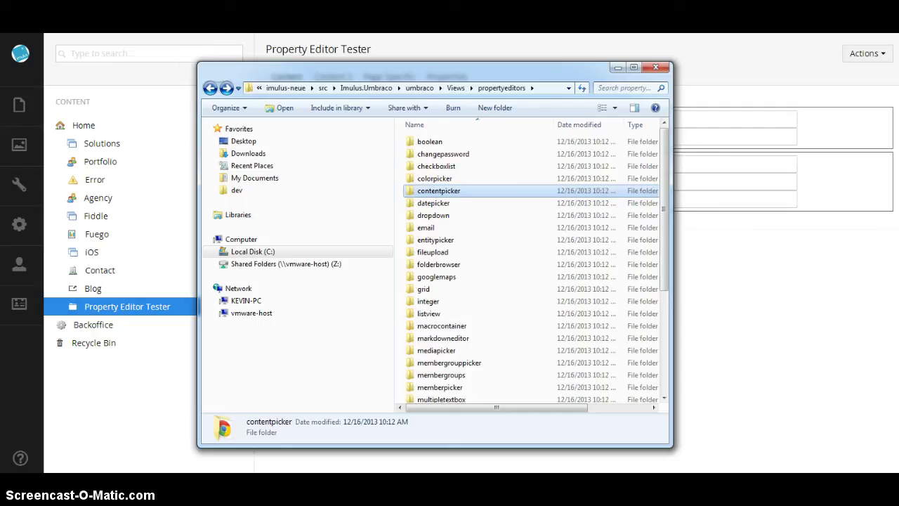
{"action": "left_click", "coordinate": [752, 282]}
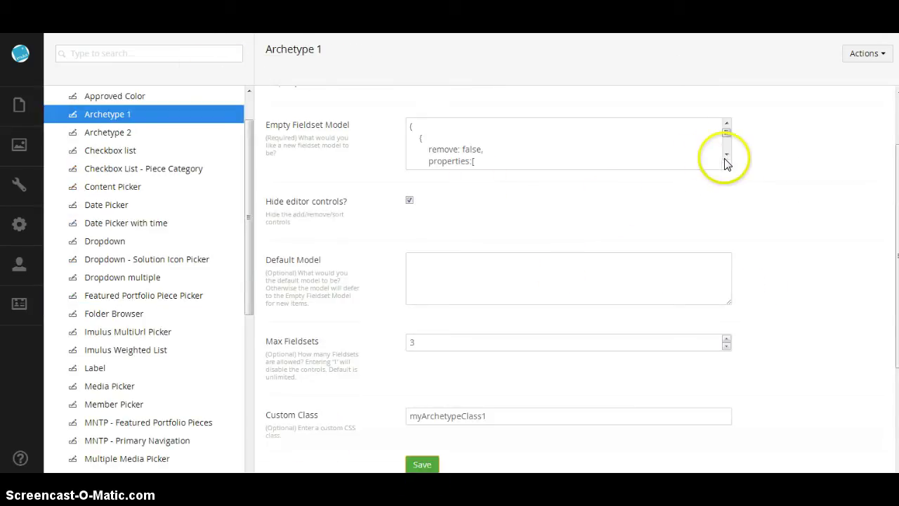
Turn off the Hide editor controls option of the Archetype 1 data type.
{"action": "left_click", "coordinate": [732, 228]}
{"action": "left_click", "coordinate": [409, 201]}
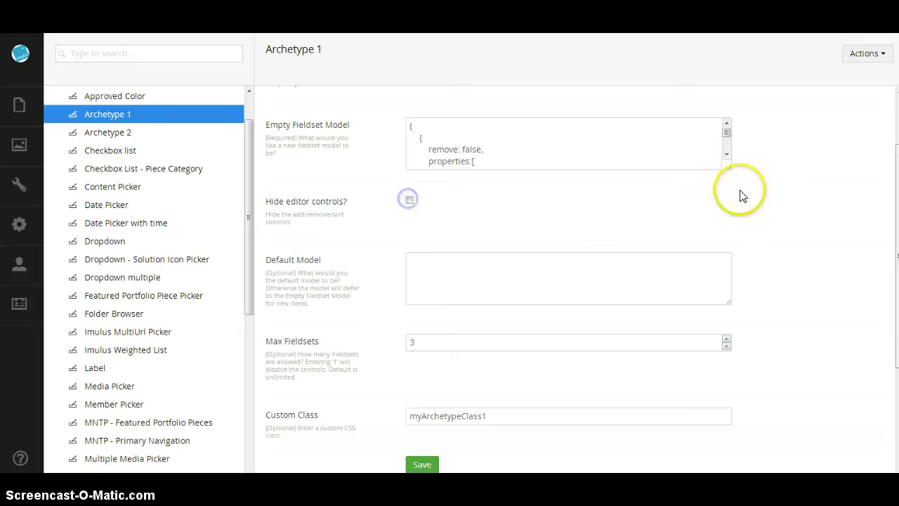
Set the third property's view path in the Empty Fieldset Model to "/umbraco/views/propertyeditors/contentpicker/contentpicker.html".
{"action": "left_click_drag", "start_coordinate": [728, 166], "coordinate": [789, 421]}
{"action": "scroll", "coordinate": [652, 313], "scroll_direction": "down", "scroll_amount": 2}
{"action": "left_click", "coordinate": [616, 324]}
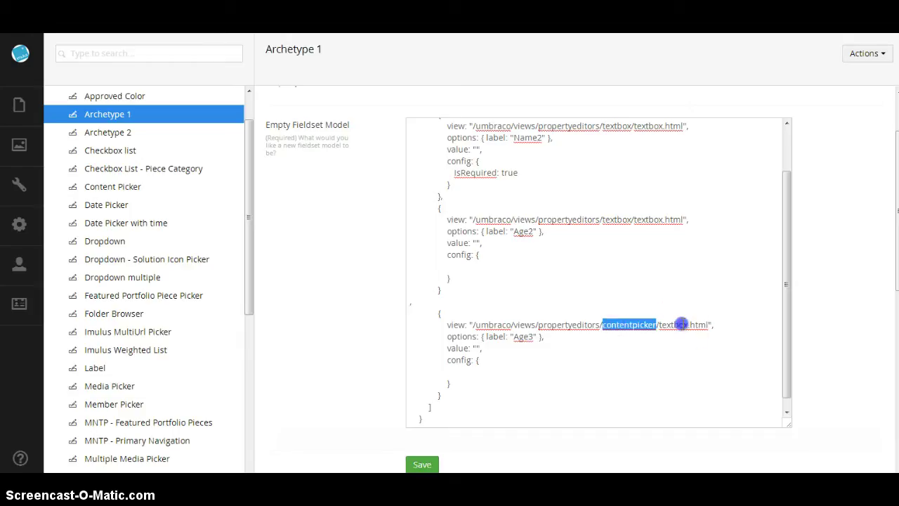
Change the third property's label to "Pick Something" and save the Archetype 1 data type.
{"action": "left_click", "coordinate": [523, 338]}
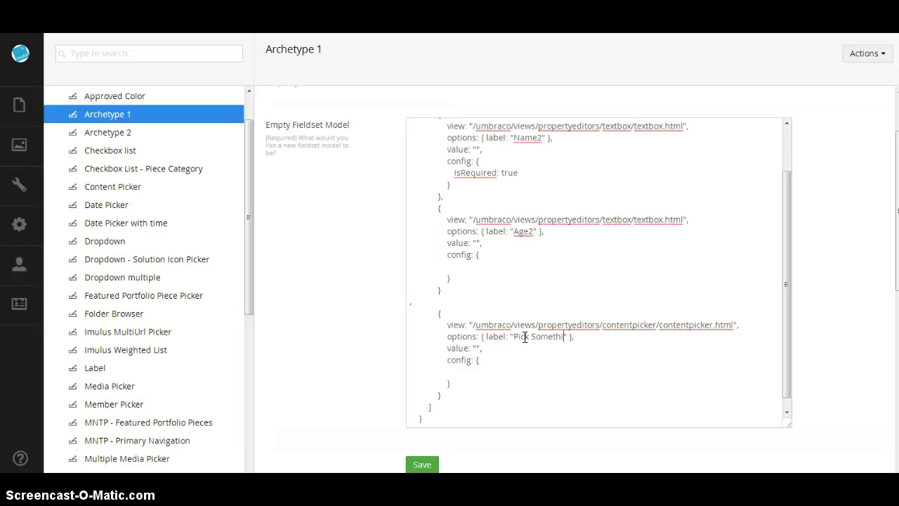
{"action": "left_click", "coordinate": [427, 466]}
{"action": "left_click", "coordinate": [341, 231]}
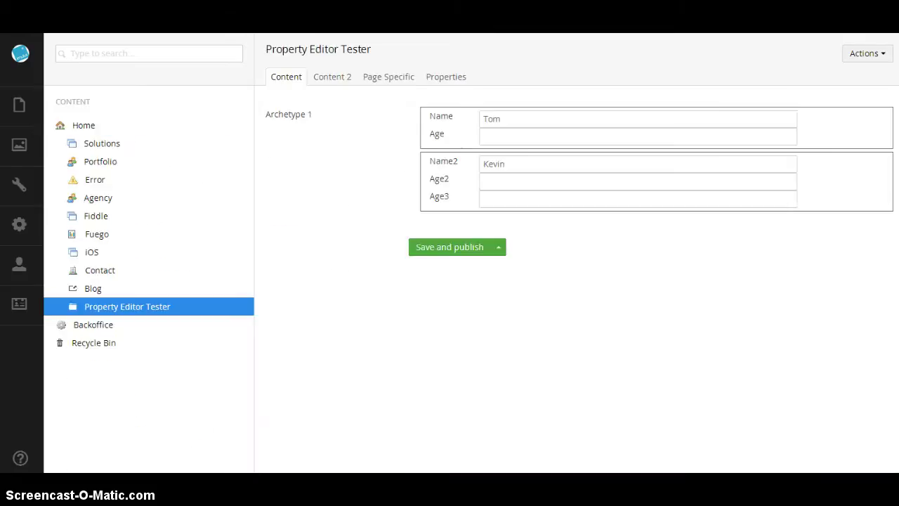
Reload the Property Editor Tester page, add a fieldset after the second one, and pick Home in its Pick Something field.
{"action": "key", "text": "F5"}
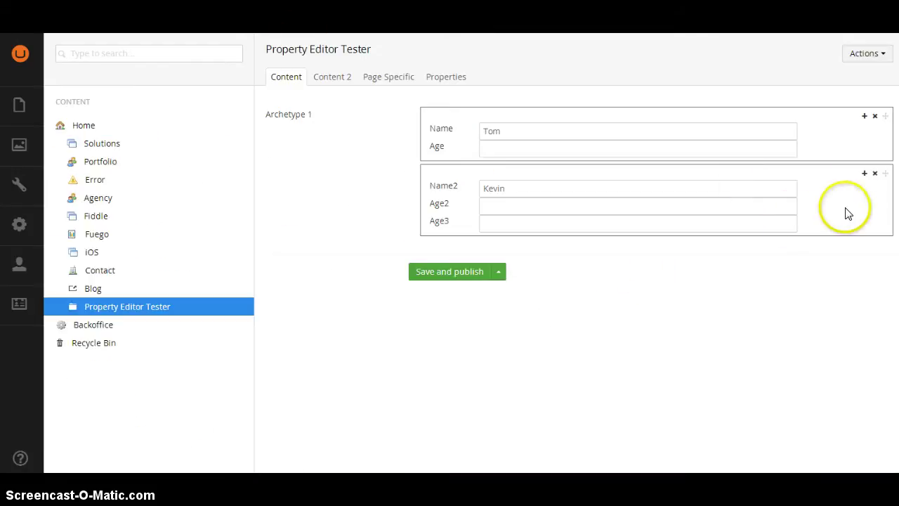
{"action": "left_click", "coordinate": [863, 174]}
{"action": "left_click", "coordinate": [499, 298]}
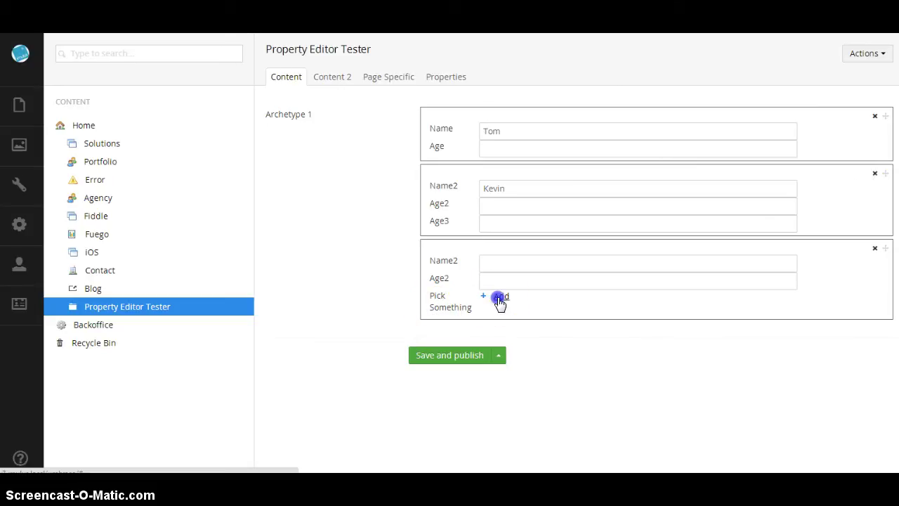
{"action": "left_click", "coordinate": [701, 99]}
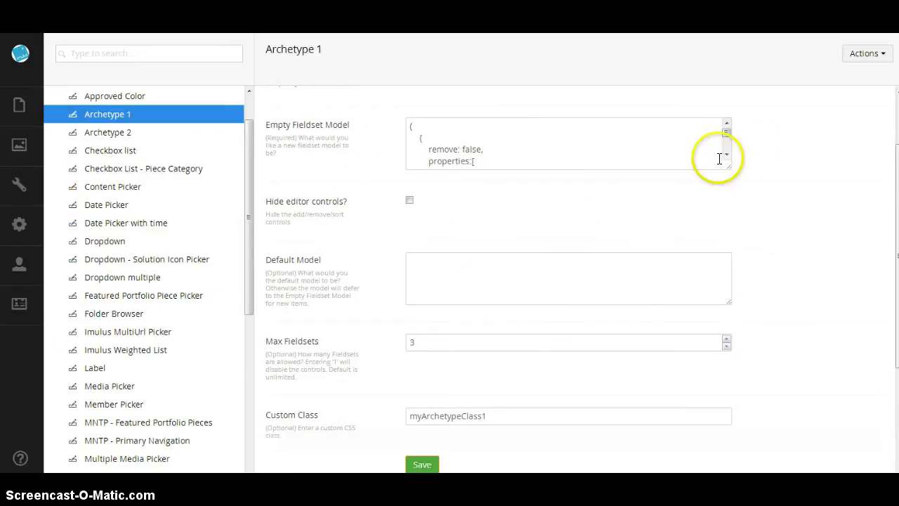
Review the property definitions in the Empty Fieldset Model of the Archetype 1 data type.
{"action": "left_click_drag", "start_coordinate": [731, 175], "coordinate": [785, 443]}
{"action": "scroll", "coordinate": [682, 387], "scroll_direction": "down", "scroll_amount": 2}
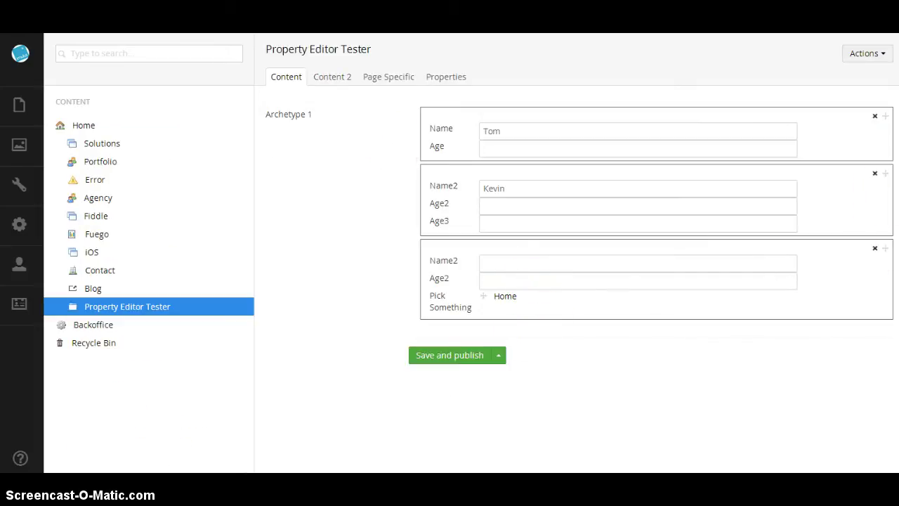
Enter a first name in the third fieldset's Name2 field and save and publish the Property Editor Tester page.
{"action": "left_click", "coordinate": [452, 357]}
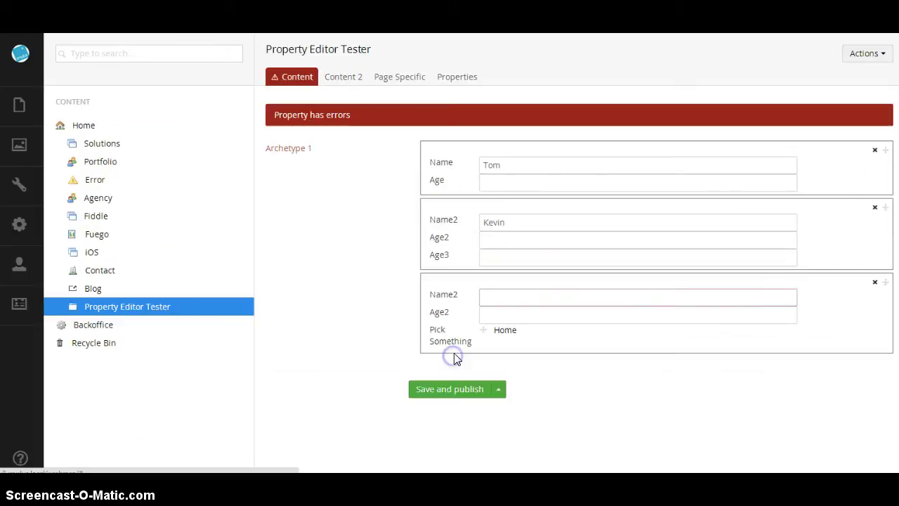
{"action": "left_click", "coordinate": [525, 301]}
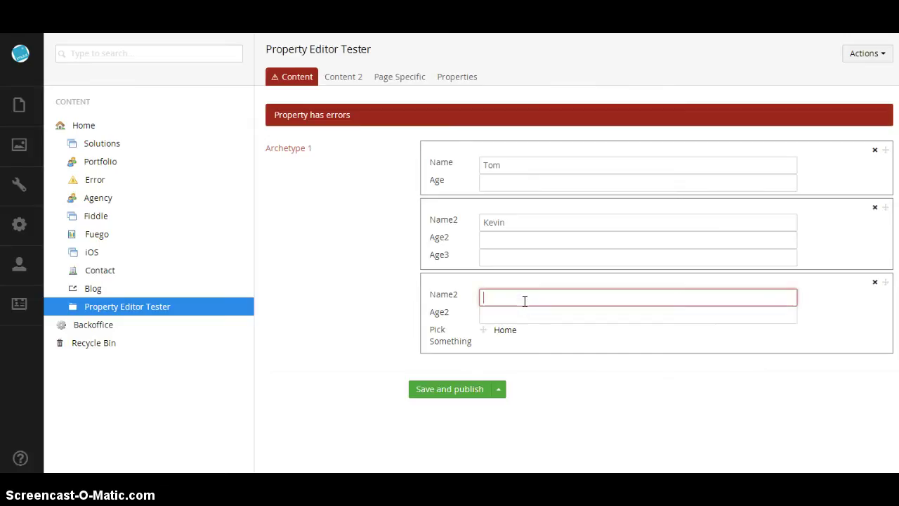
{"action": "type", "text": "George"}
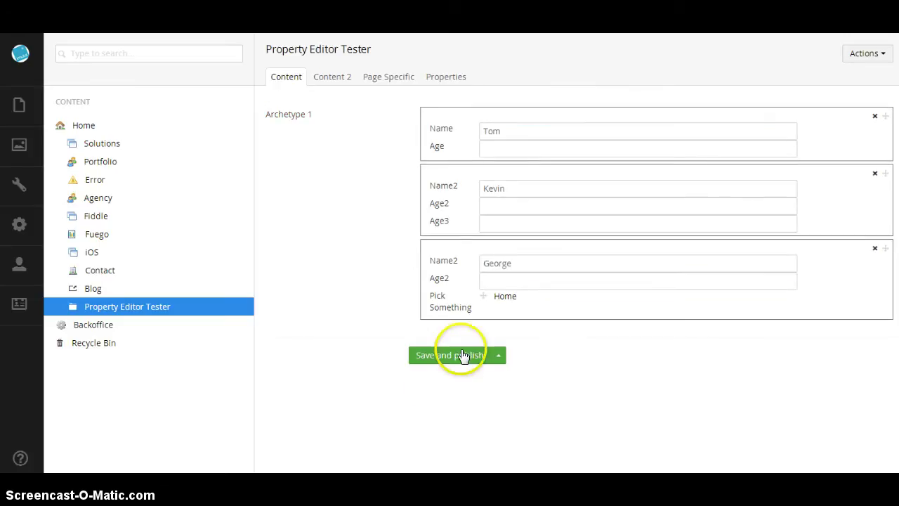
{"action": "left_click", "coordinate": [463, 356]}
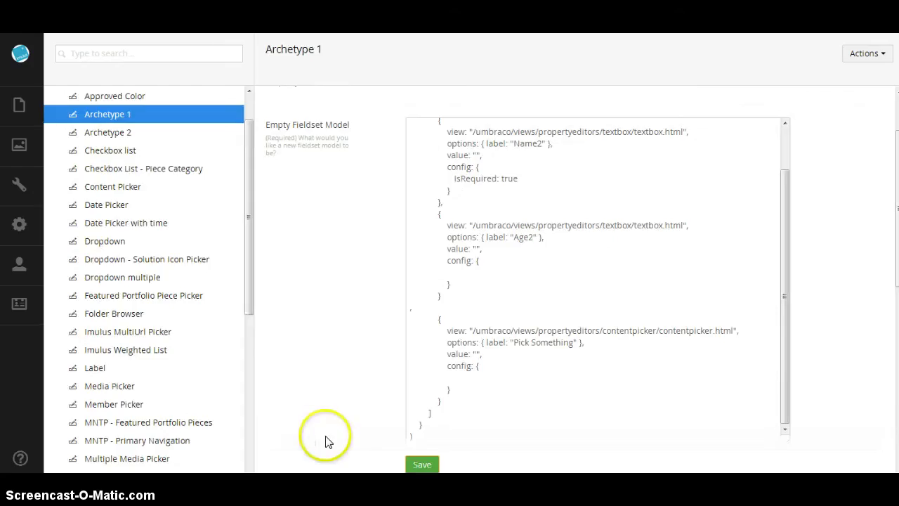
Enable Developer Mode for the Archetype 1 data type, save it, and return to the Property Editor Tester page.
{"action": "scroll", "coordinate": [325, 441], "scroll_direction": "down", "scroll_amount": 10}
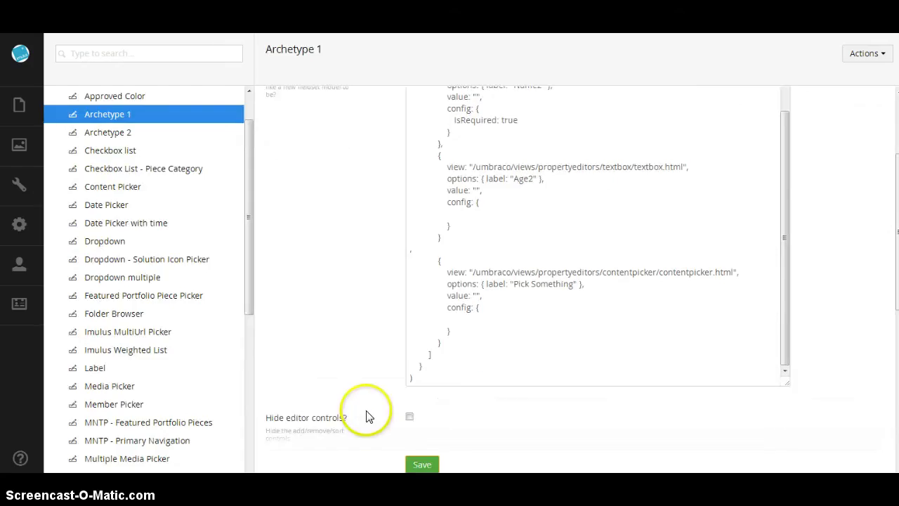
{"action": "left_click", "coordinate": [402, 430]}
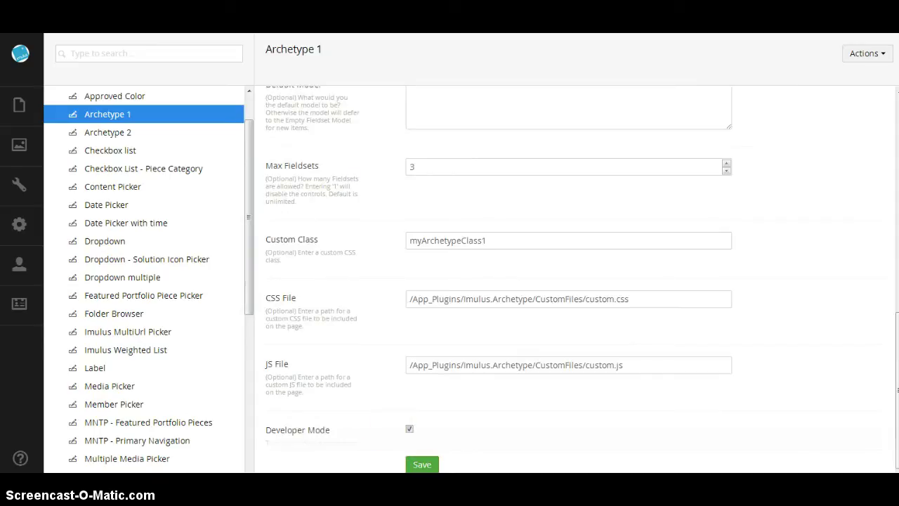
{"action": "left_click", "coordinate": [428, 466]}
{"action": "left_click", "coordinate": [478, 468]}
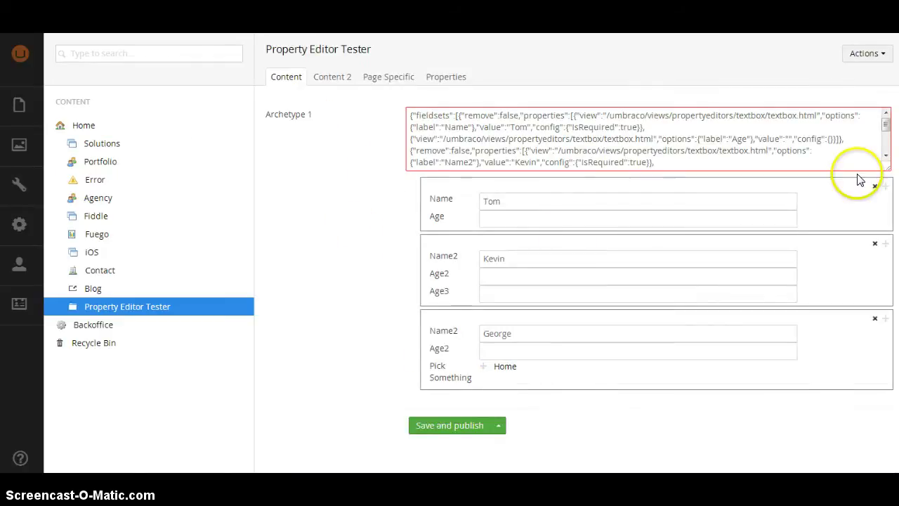
Enlarge the Archetype 1 JSON model box and append a surname to the first fieldset's Name value in the JSON.
{"action": "left_click_drag", "start_coordinate": [885, 168], "coordinate": [885, 188]}
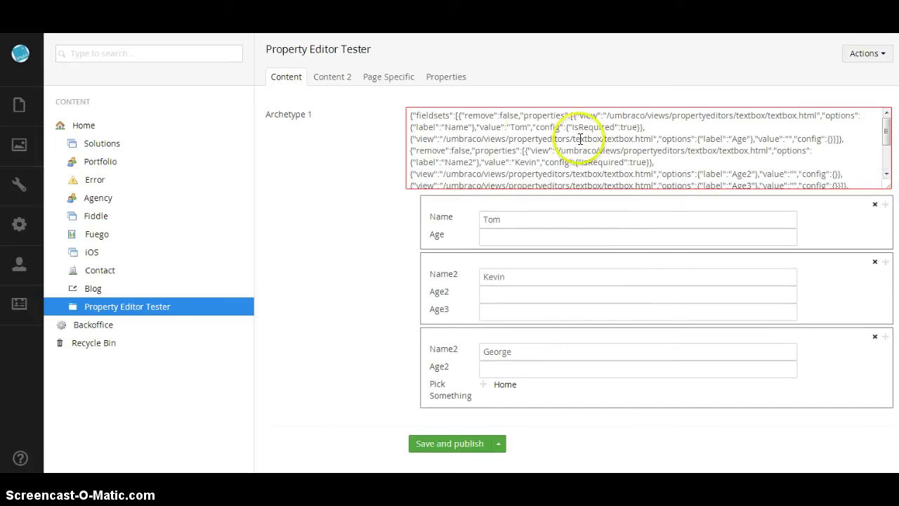
{"action": "left_click", "coordinate": [526, 127]}
{"action": "type", "text": "F"}
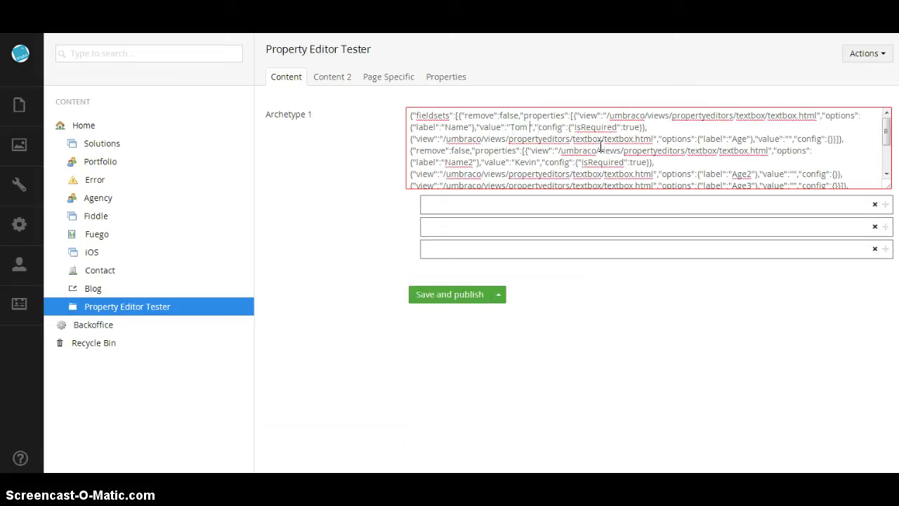
{"action": "type", "text": "ulton"}
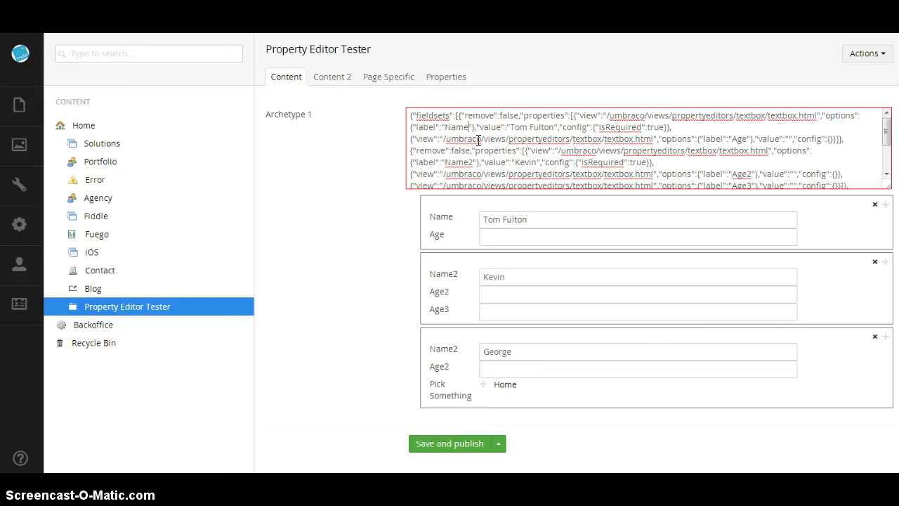
Change the first property's label in the JSON model to "Full Name" and save and publish the page.
{"action": "key", "text": "BackSpace"}
{"action": "key", "text": "BackSpace"}
{"action": "key", "text": "BackSpace"}
{"action": "key", "text": "BackSpace"}
{"action": "type", "text": "Ful"}
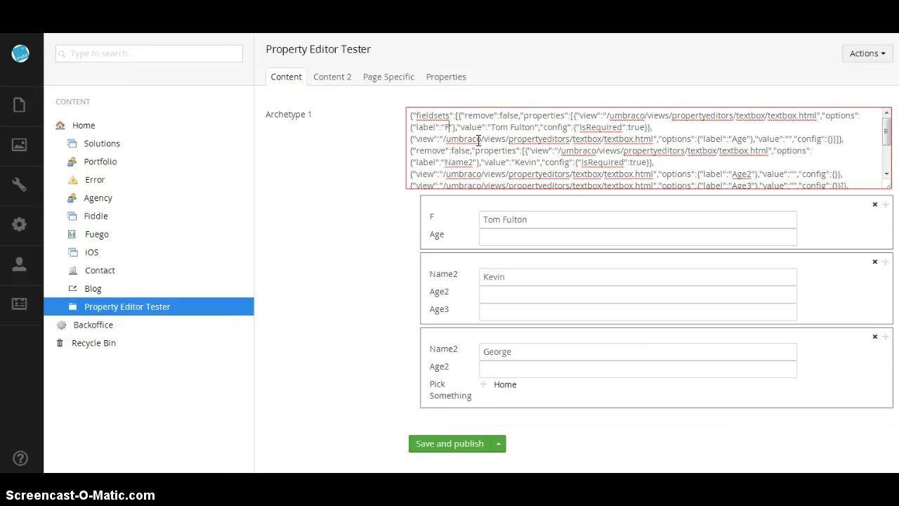
{"action": "type", "text": "l Name"}
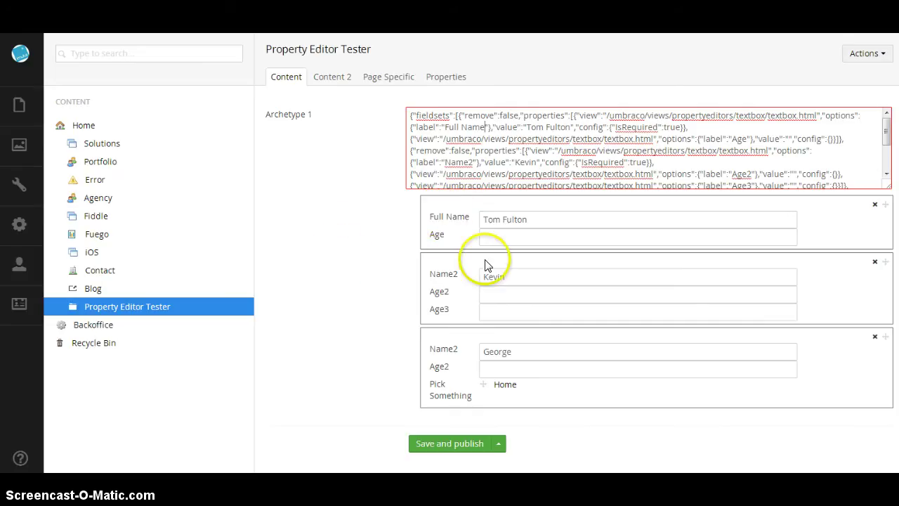
{"action": "left_click", "coordinate": [468, 445]}
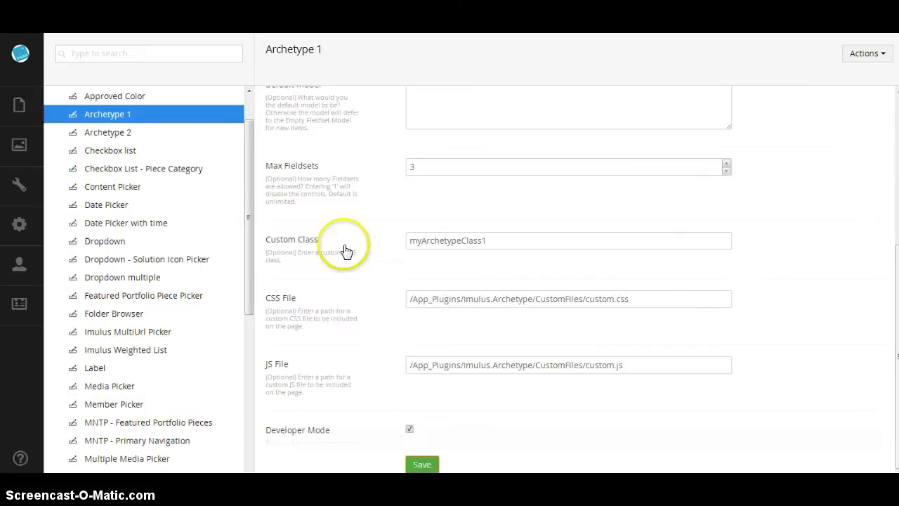
Disable Developer Mode for the Archetype 1 data type, save it, and reload the Property Editor Tester page.
{"action": "left_click", "coordinate": [408, 426]}
{"action": "left_click", "coordinate": [422, 465]}
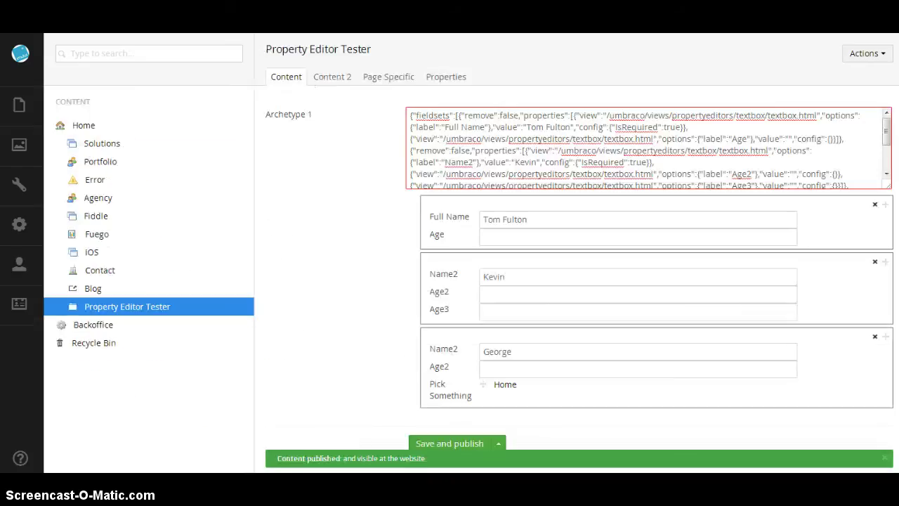
{"action": "key", "text": "F5"}
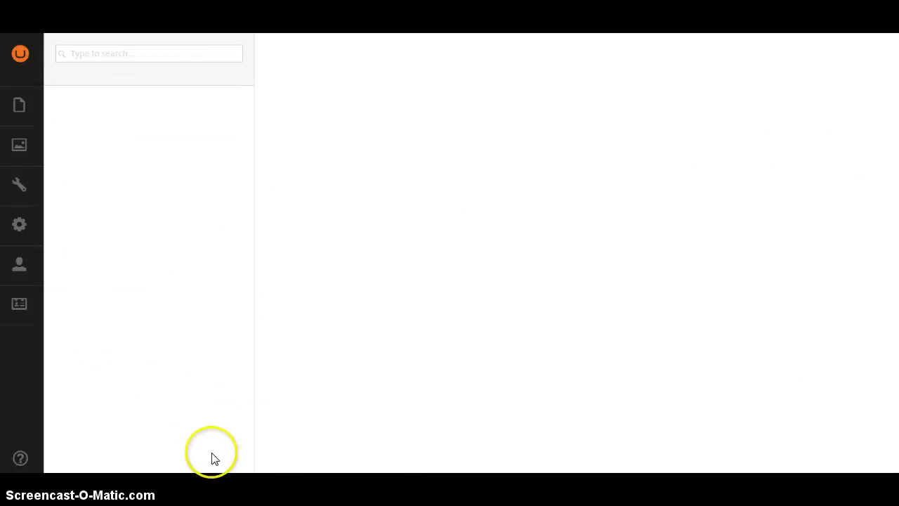